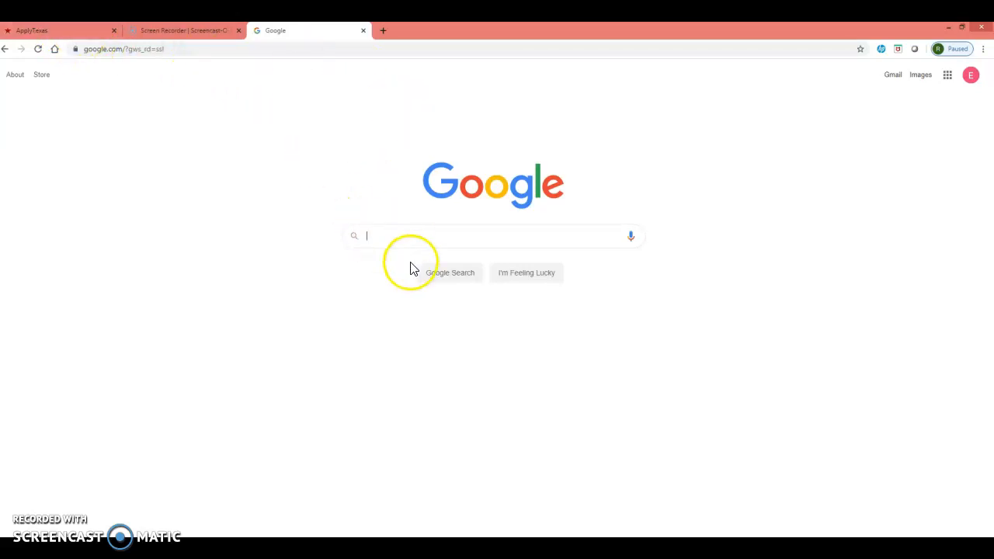
Search Google for applytexas and open the ApplyTexas website.
type("appl")
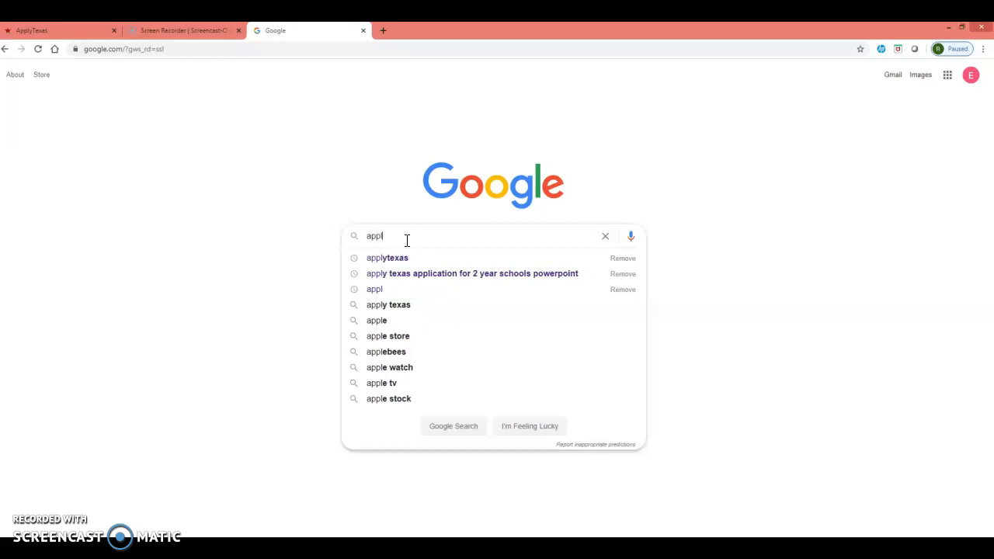
key("Down")
key("Return")
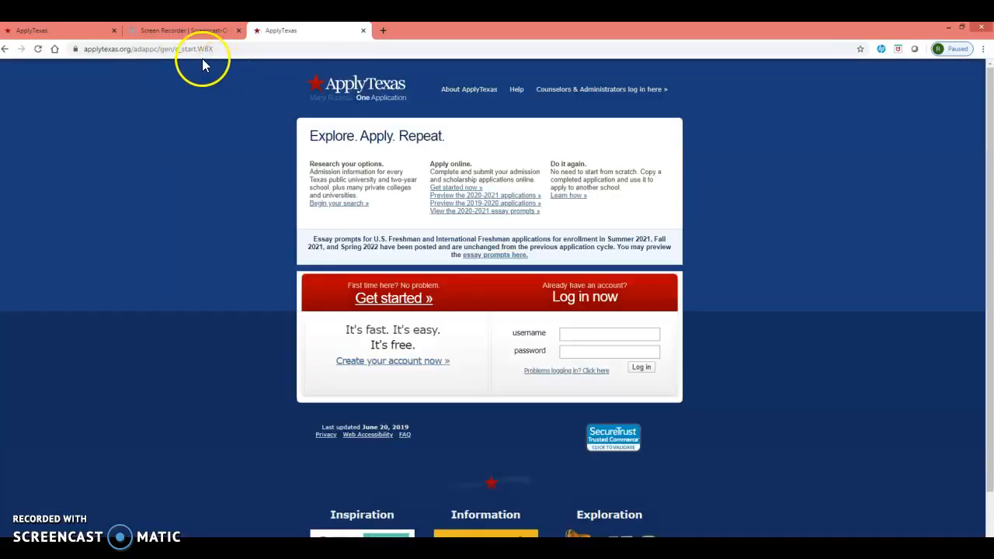
Log in to the existing ApplyTexas account with the account username and password.
left_click(569, 334)
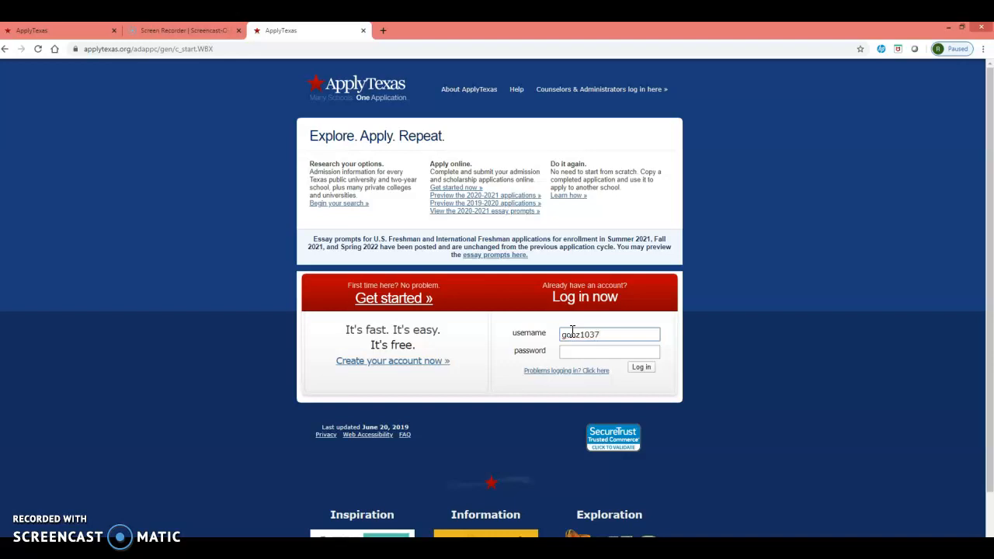
left_click(572, 353)
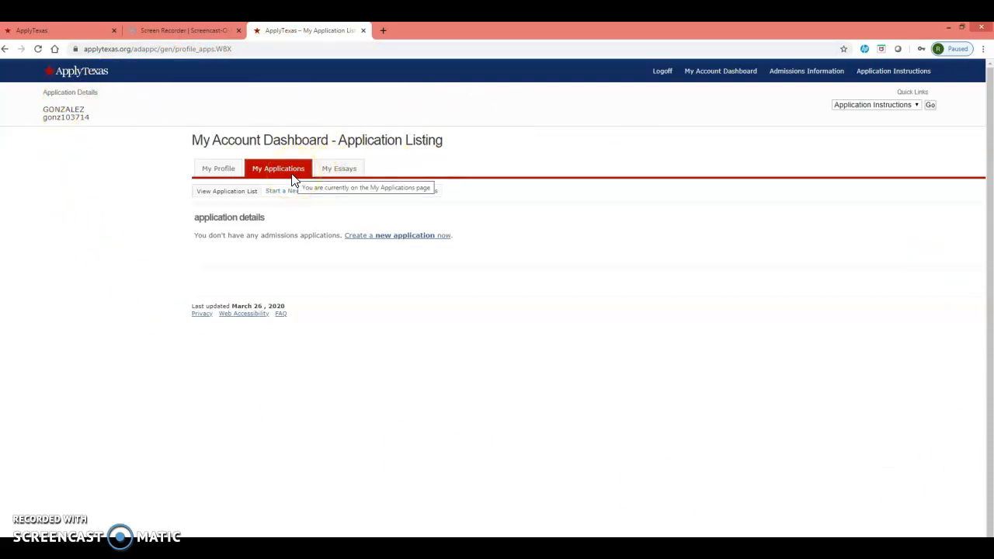
Start a new 2 year college admissions application with Lone Star College System as target college in both the regional and alphabetical lists.
left_click(373, 237)
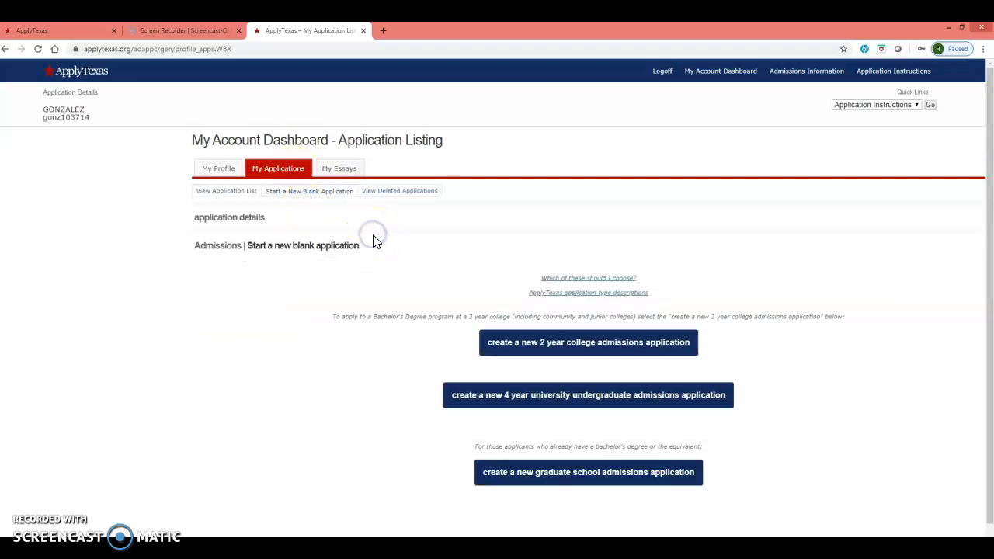
left_click(518, 322)
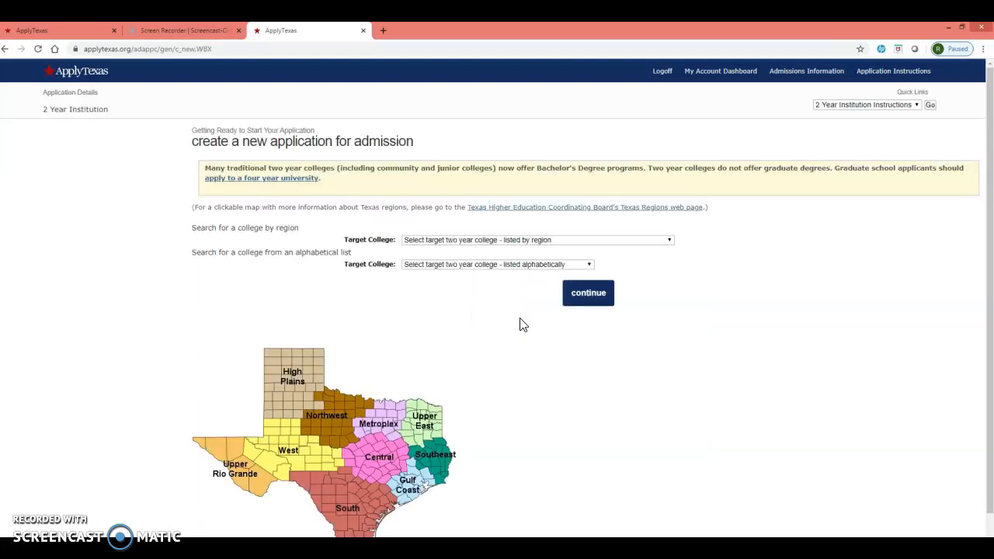
left_click(478, 242)
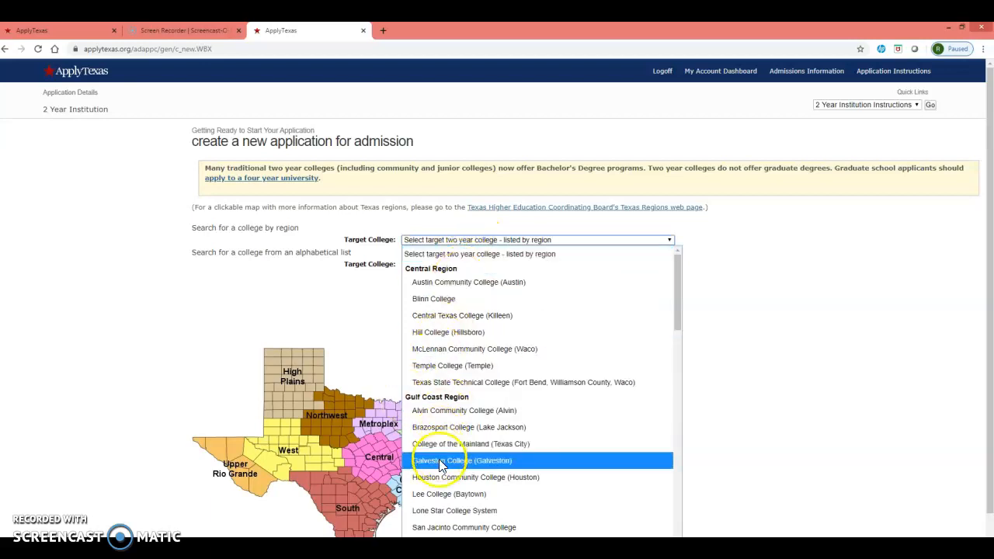
left_click(455, 513)
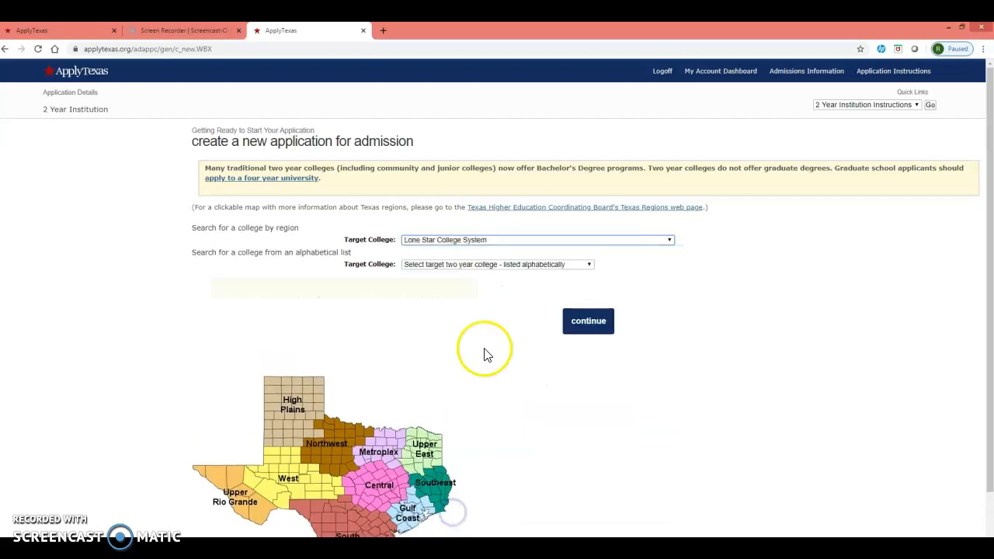
left_click(453, 266)
scroll(431, 483, "down", 4)
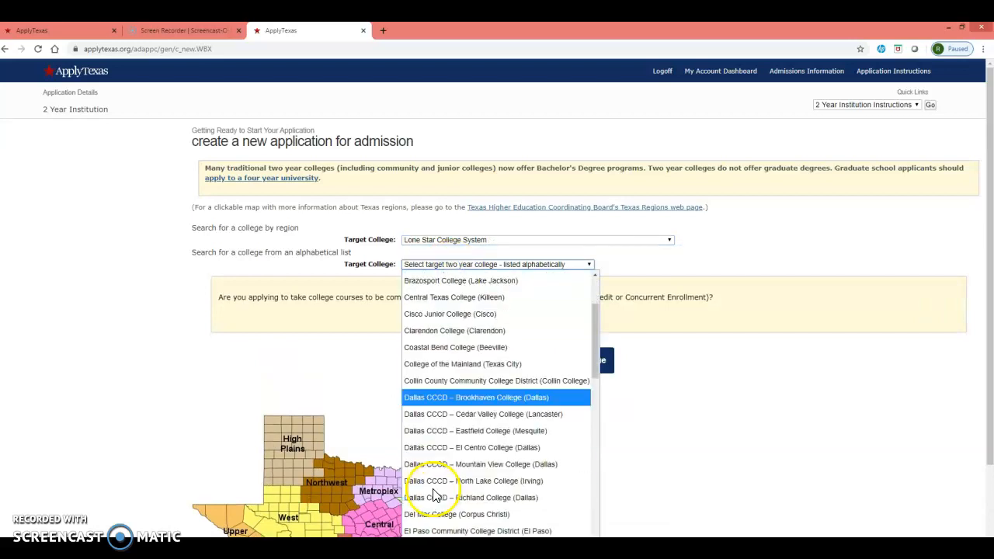
scroll(432, 483, "down", 1)
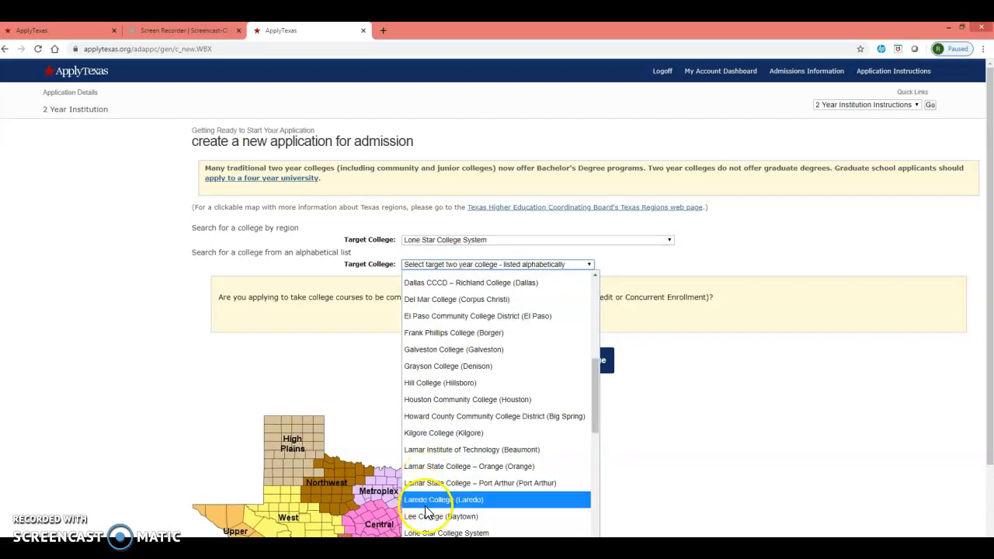
left_click(432, 533)
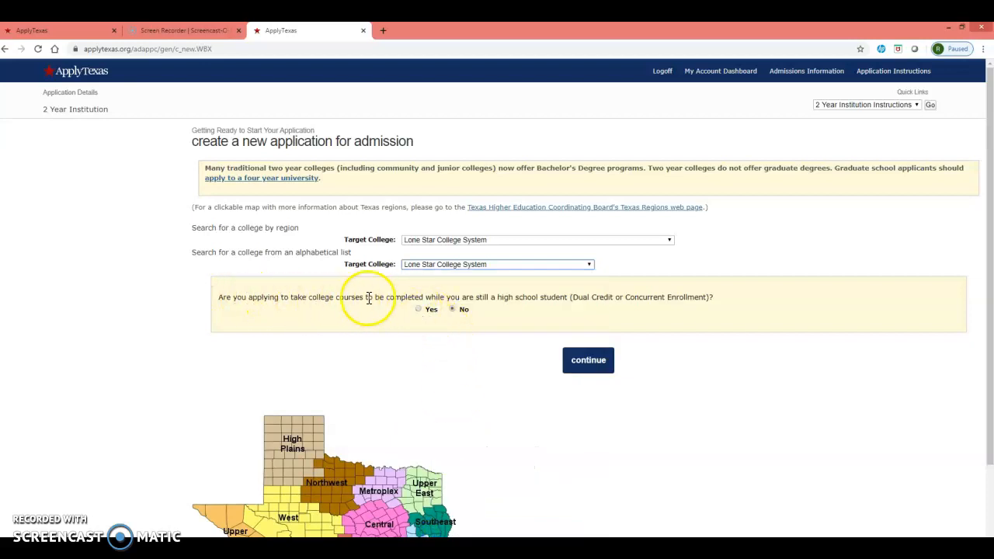
Answer Yes to taking college courses while still in high school (Dual Credit or Concurrent Enrollment) and continue.
left_click_drag(497, 298, 633, 295)
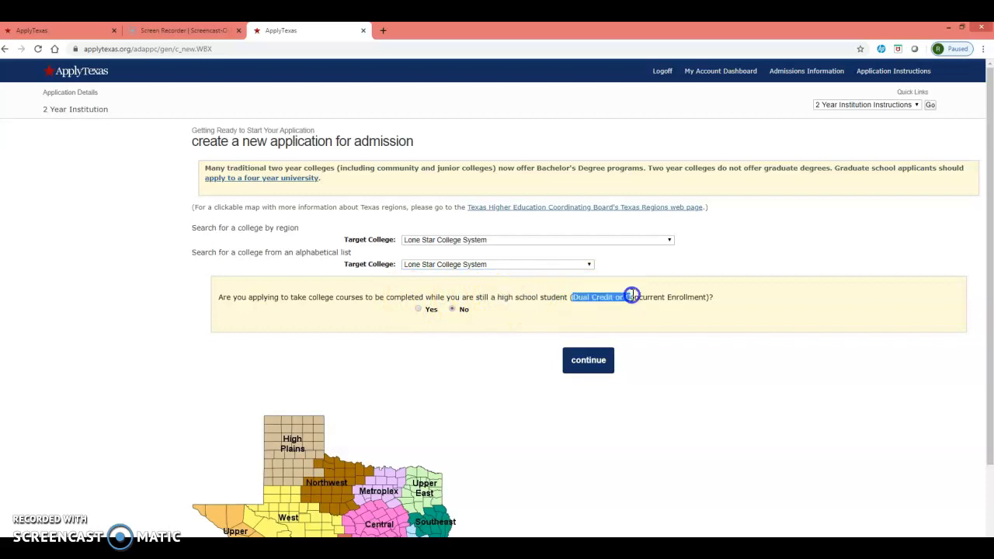
left_click(420, 311)
left_click(583, 363)
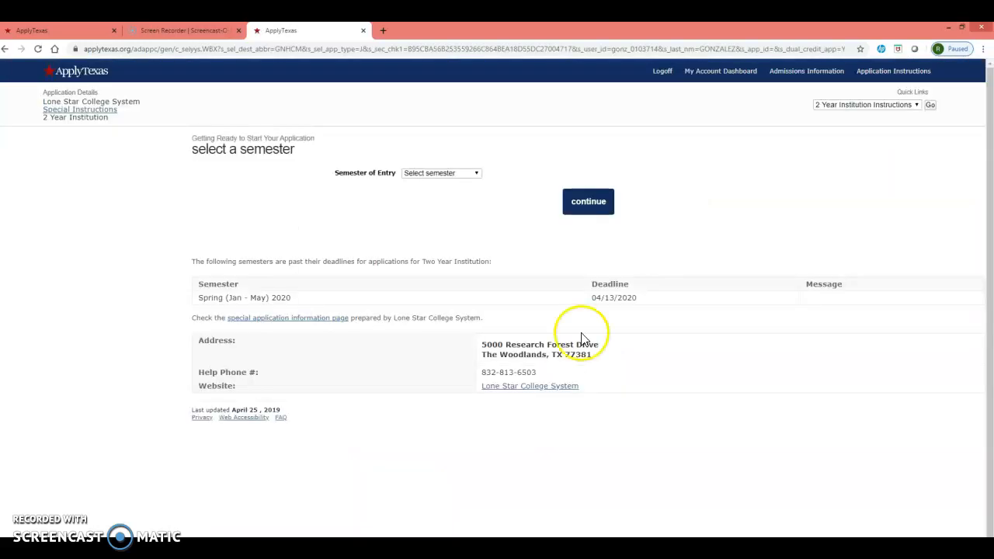
Set the semester of entry to Fall (Aug - Dec) 2020 and continue to the school selection.
left_click(472, 171)
left_click(460, 205)
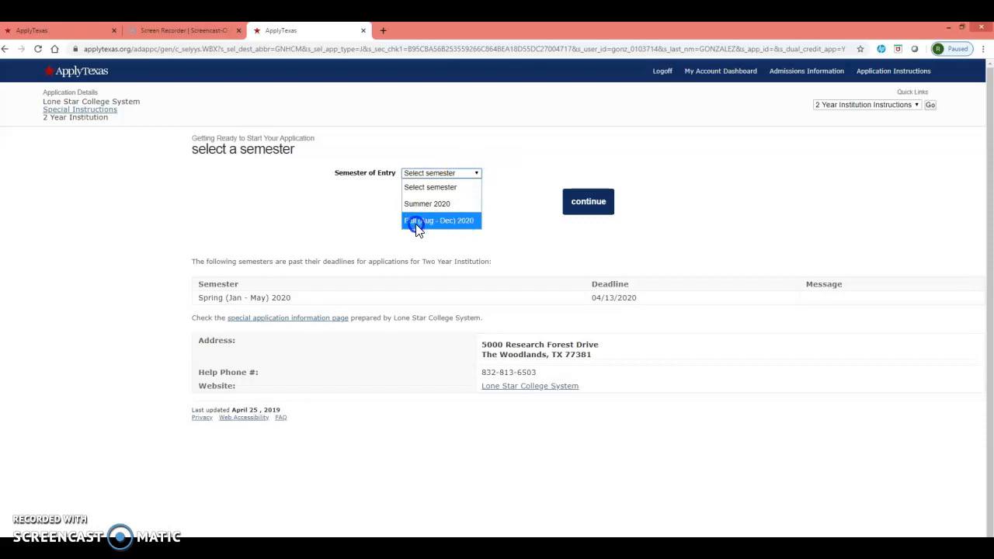
left_click(438, 221)
left_click(587, 200)
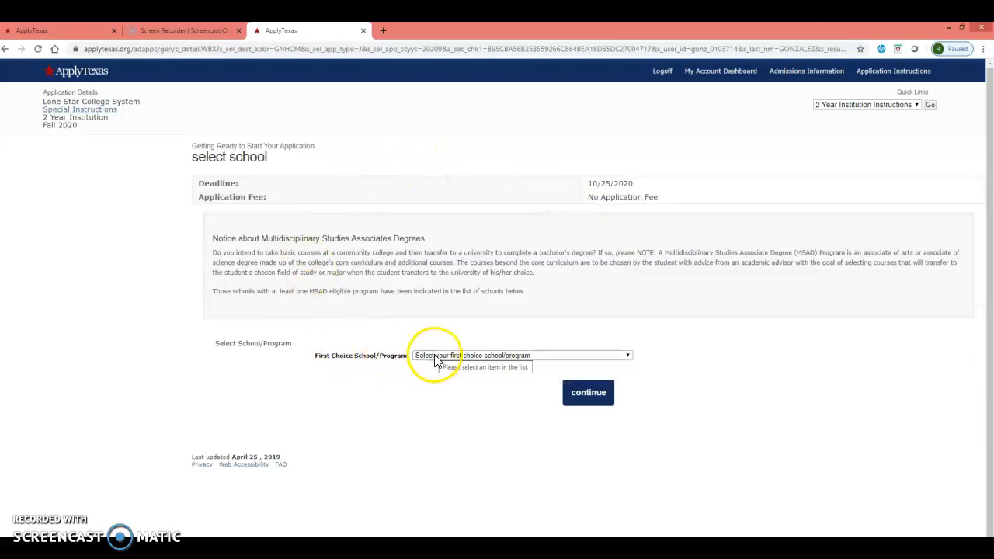
Choose Arts, Humanities, Communication & Design (MSAD major available) as the first choice school/program and continue.
left_click(466, 357)
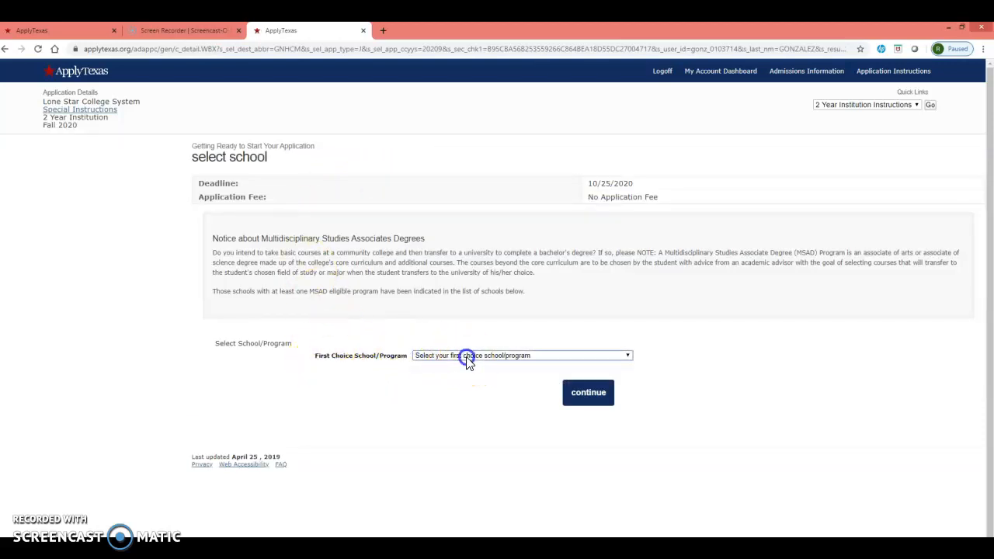
left_click(461, 403)
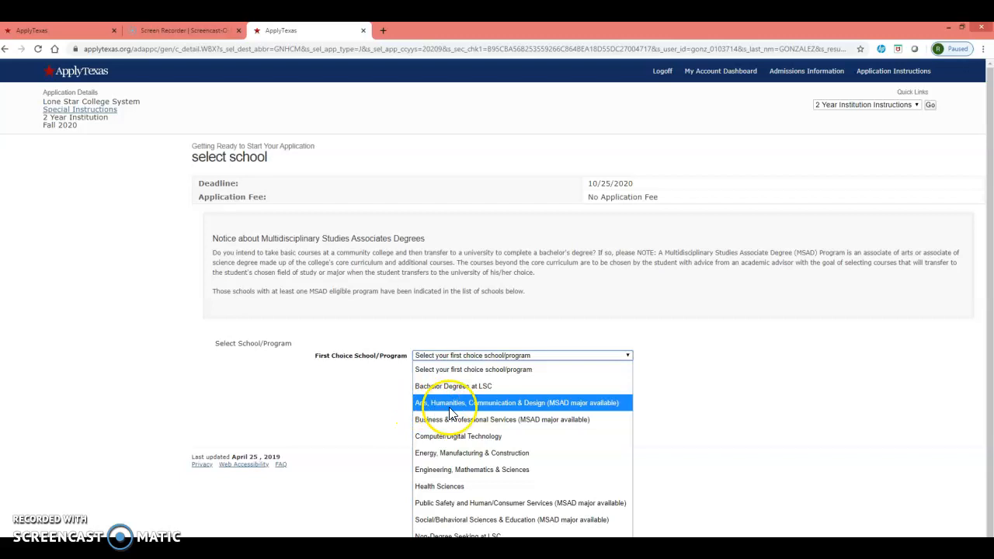
left_click(499, 403)
left_click(579, 394)
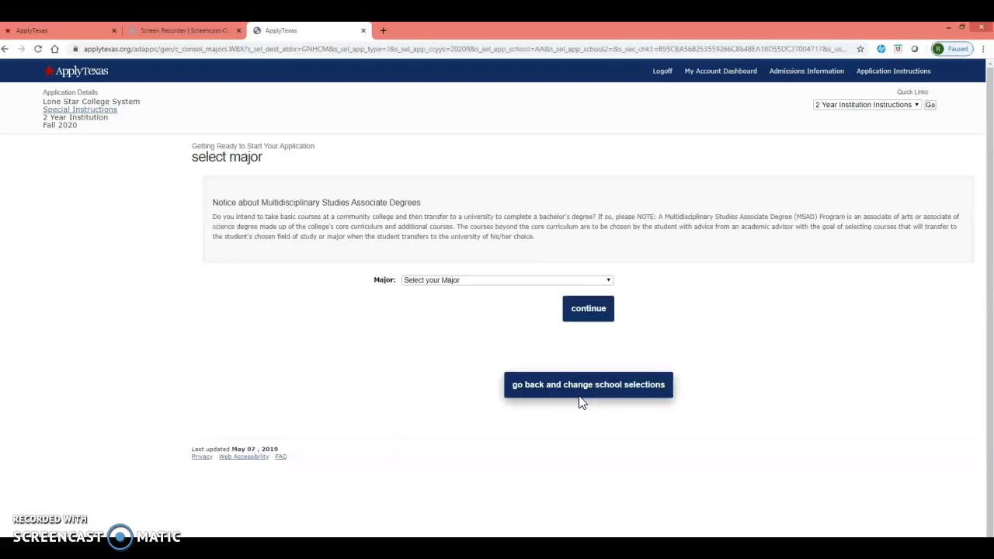
Select the Multidisciplinary Studies Associate Degree in Associate of Arts as the major and continue past the checklist to the application.
left_click(459, 281)
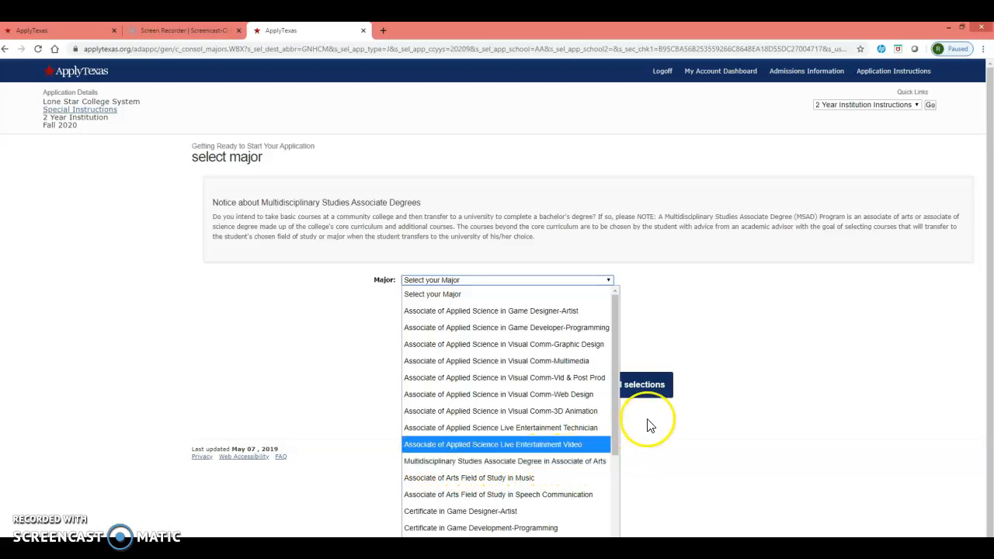
left_click(596, 460)
left_click(592, 312)
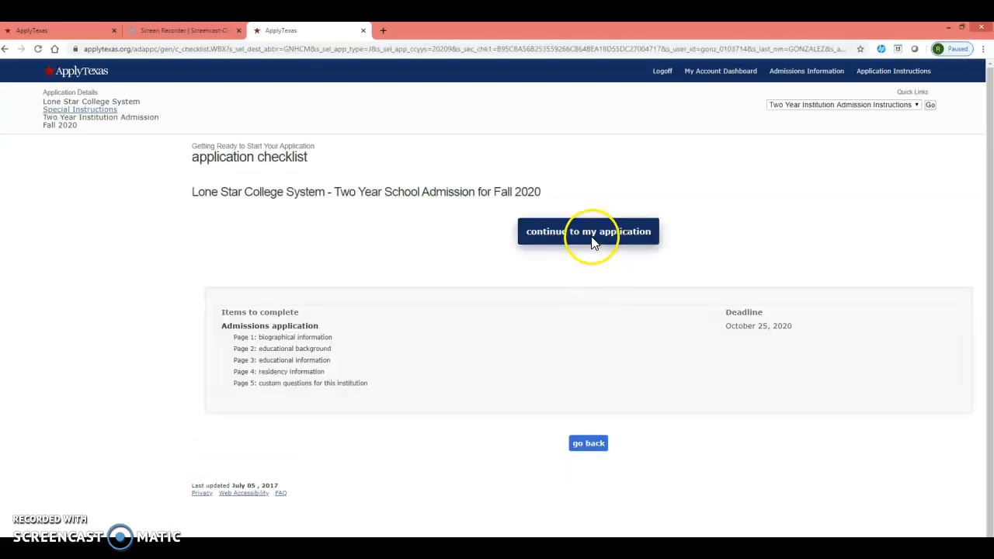
left_click(592, 240)
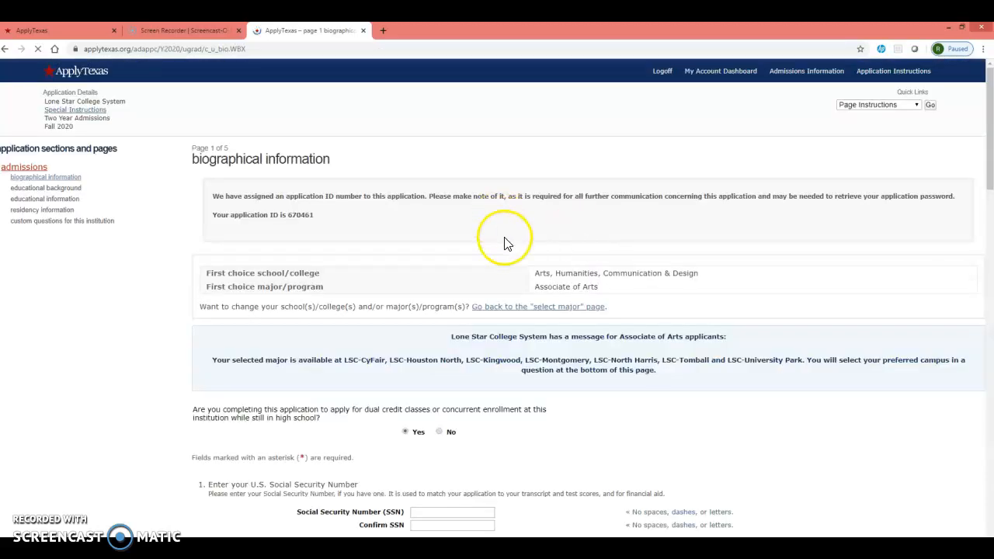
Review the prefilled biographical answers on Social Security number, birth date, legal name, place of birth, citizenship and military status.
scroll(472, 443, "down", 1)
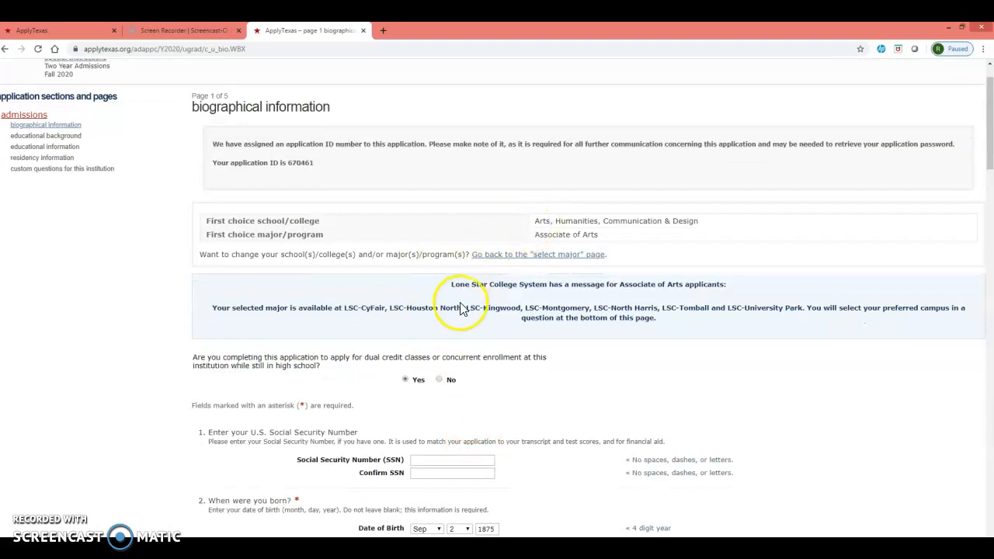
scroll(472, 289, "down", 2)
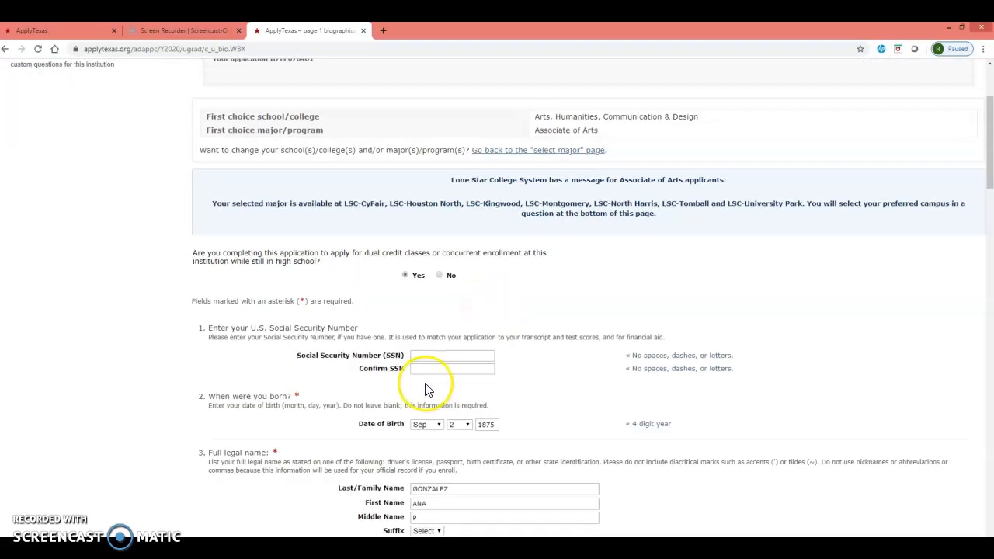
scroll(439, 369, "down", 2)
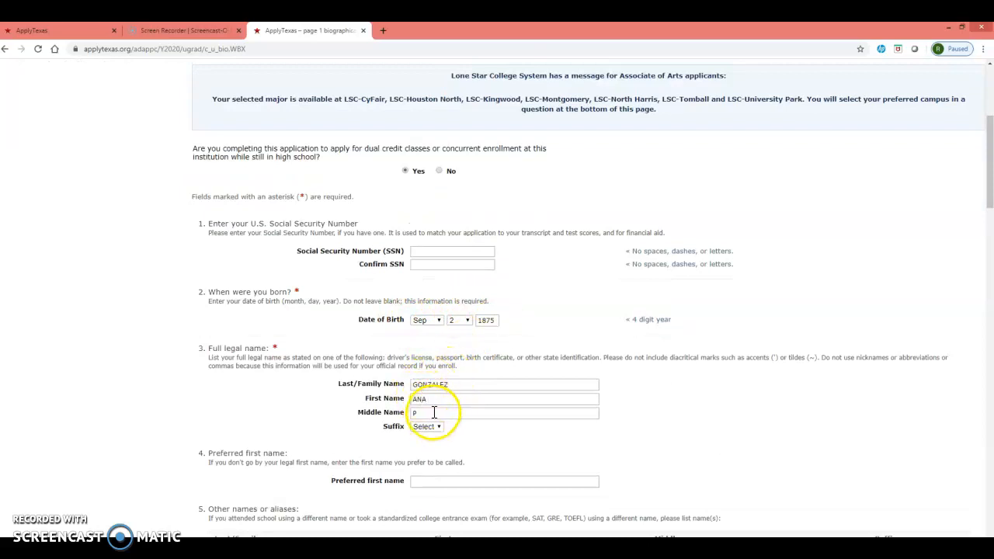
scroll(432, 408, "down", 5)
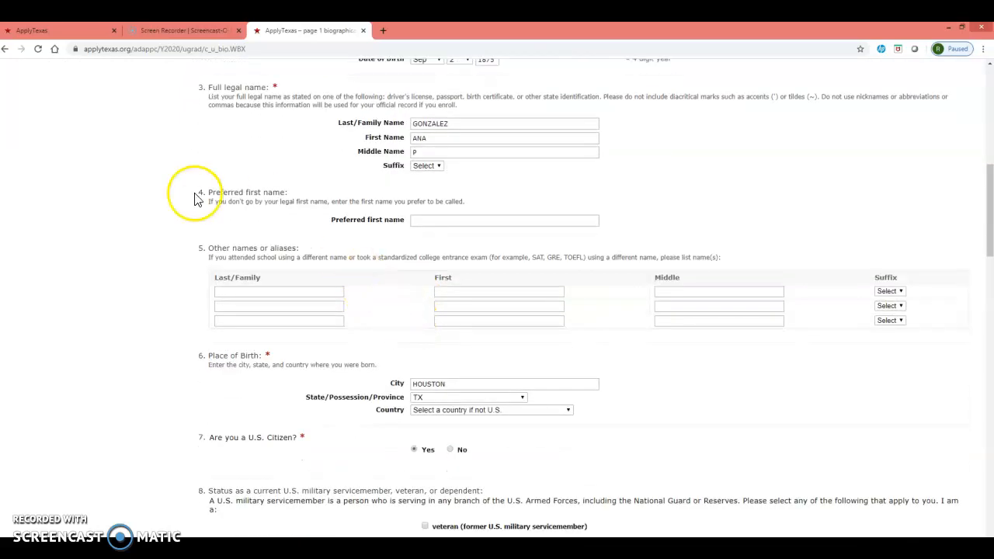
scroll(481, 295, "down", 2)
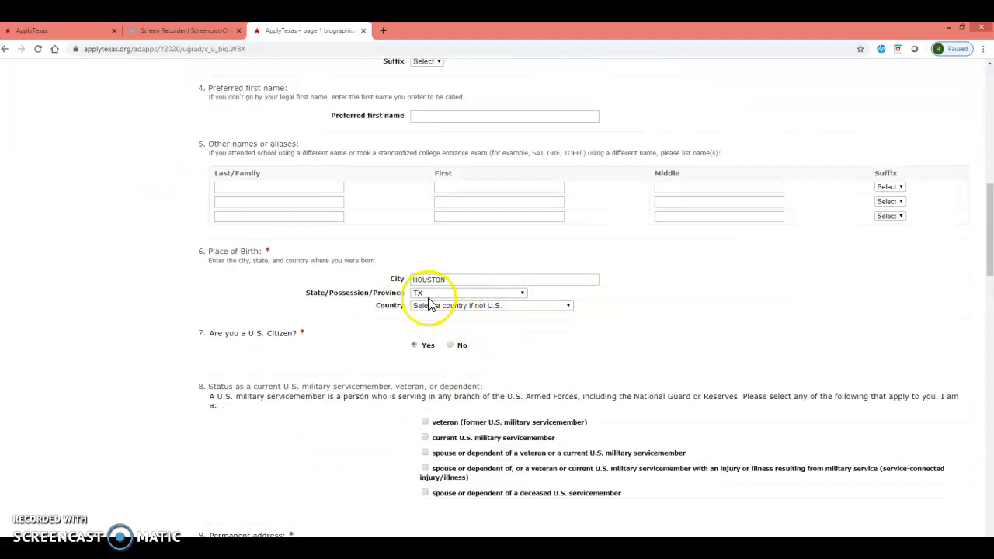
scroll(450, 351, "down", 1)
scroll(451, 351, "down", 1)
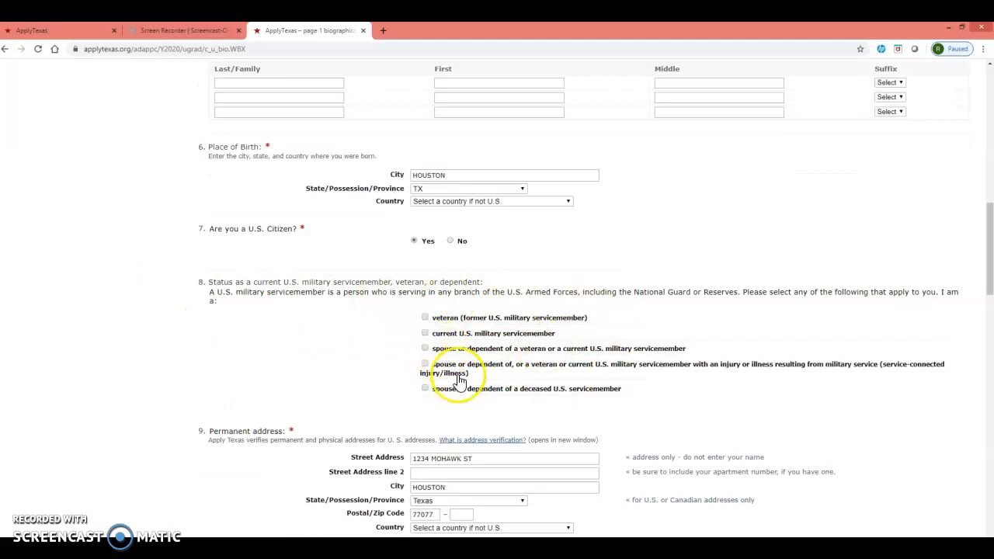
scroll(435, 340, "down", 1)
scroll(435, 340, "down", 1)
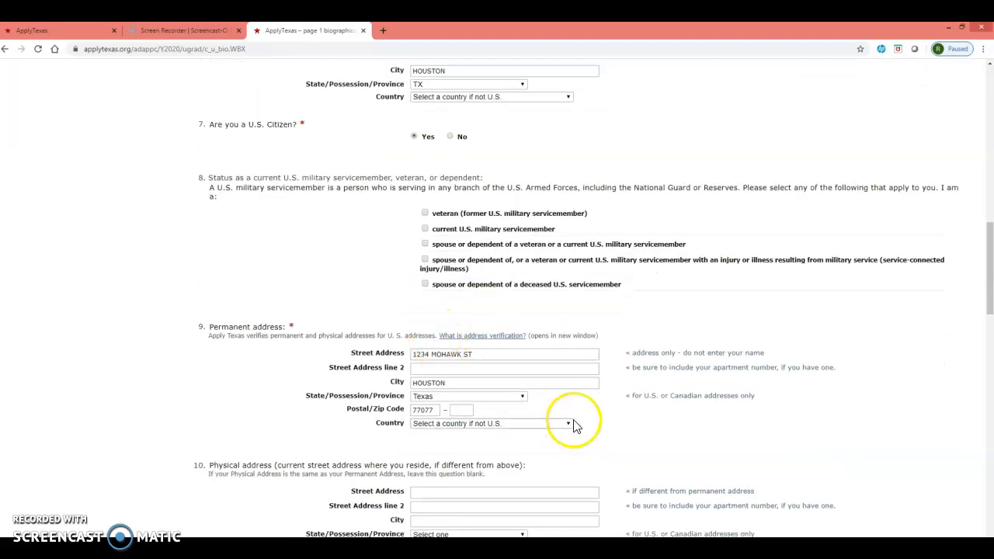
Review the prefilled addresses, phone numbers, emergency contact, student e-mail, family educational background, and ethnicity and race questions.
scroll(525, 334, "down", 3)
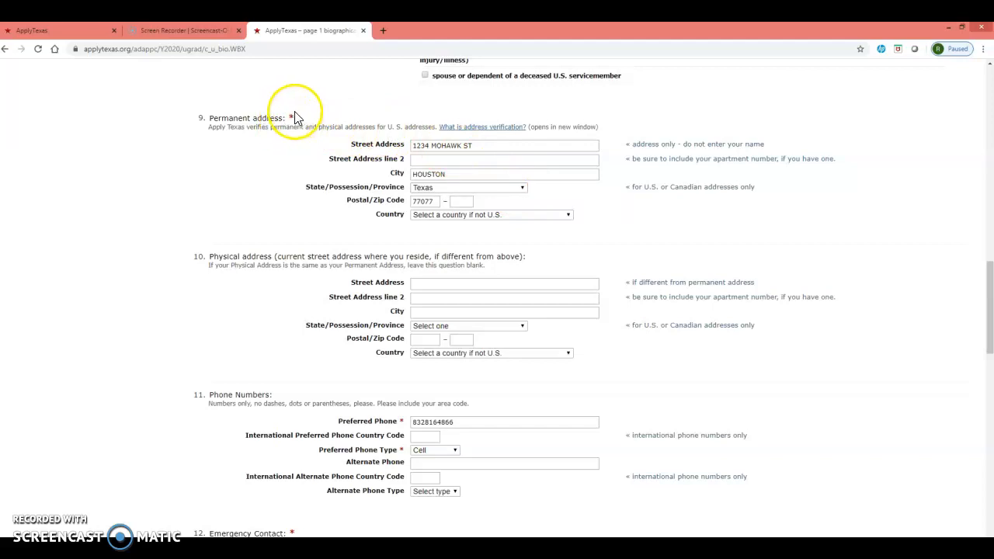
scroll(443, 318, "down", 1)
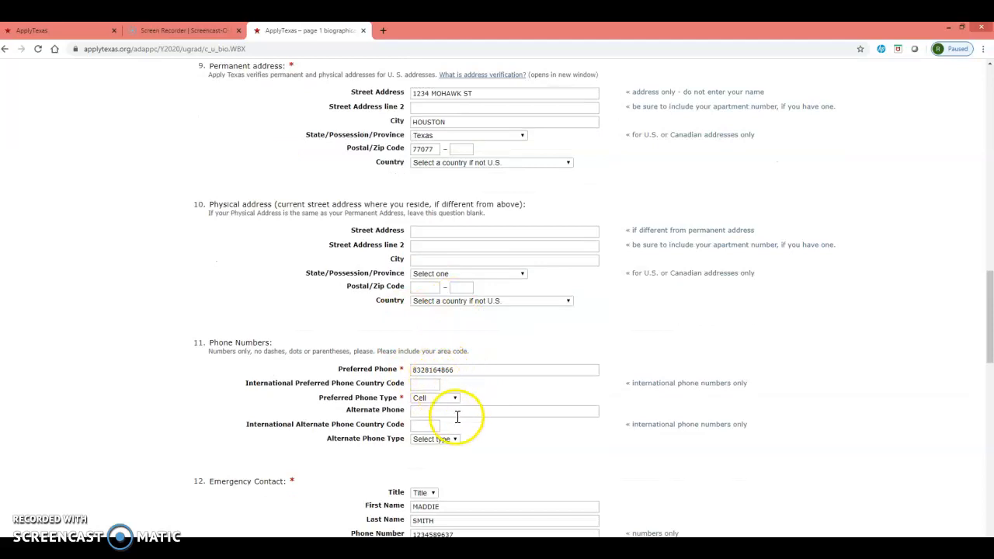
scroll(455, 414, "down", 2)
scroll(458, 421, "down", 1)
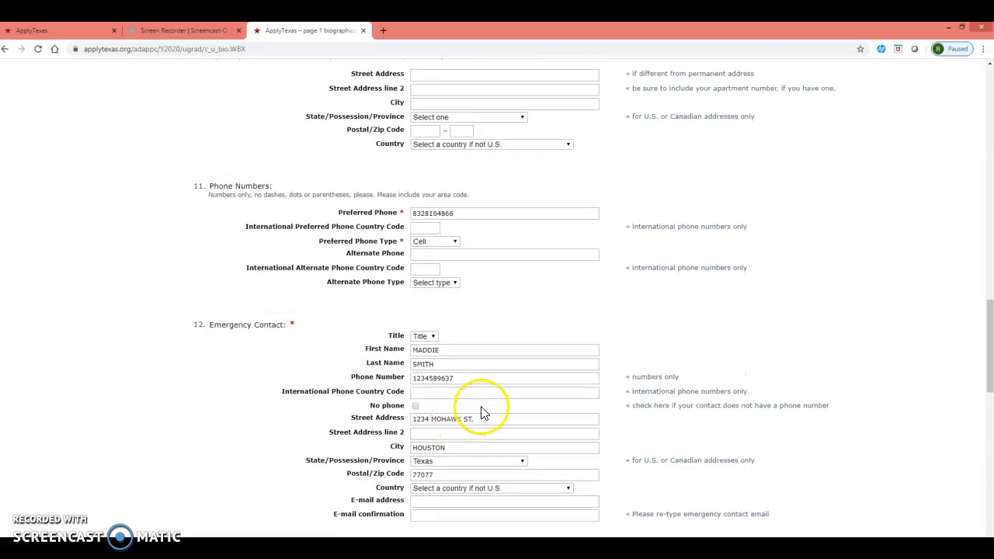
scroll(433, 346, "down", 2)
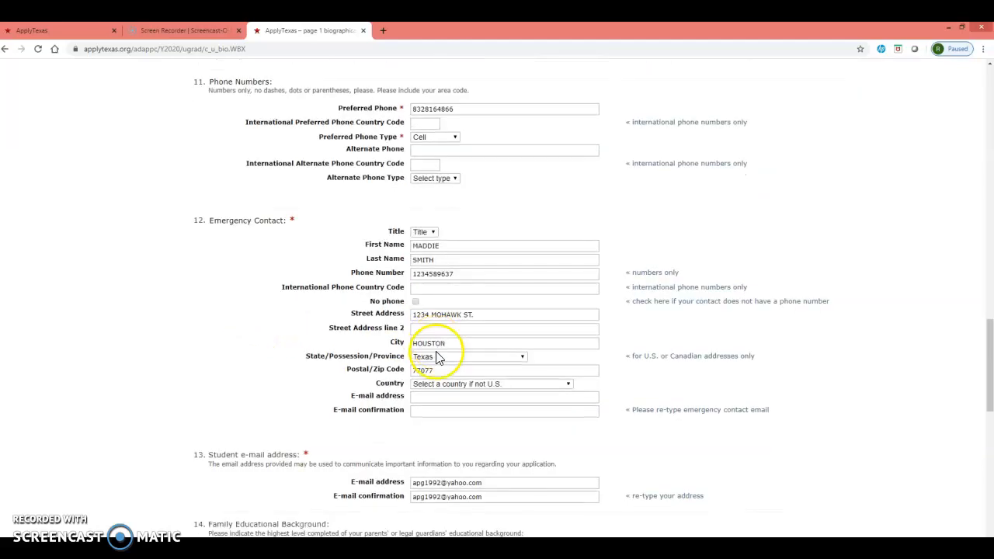
scroll(437, 357, "down", 1)
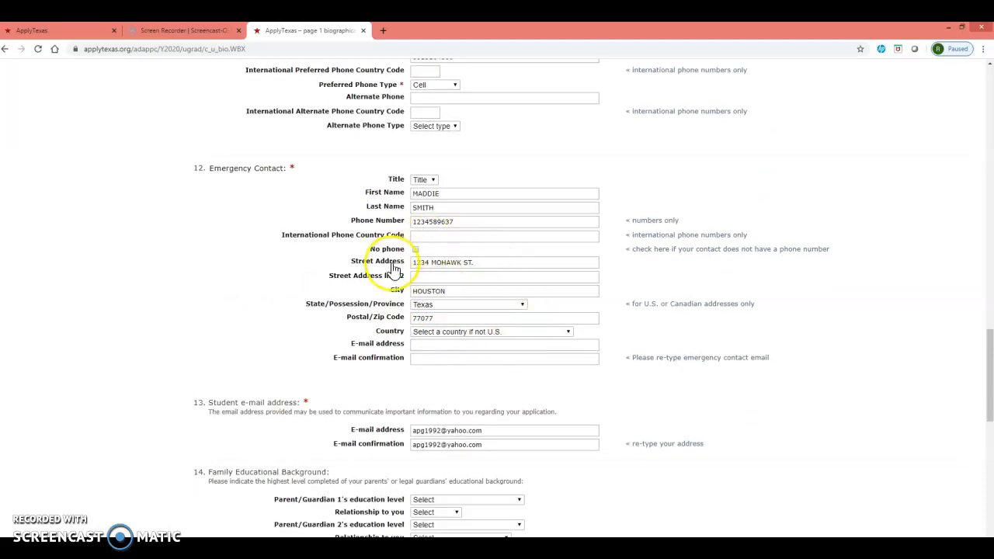
scroll(421, 348, "down", 3)
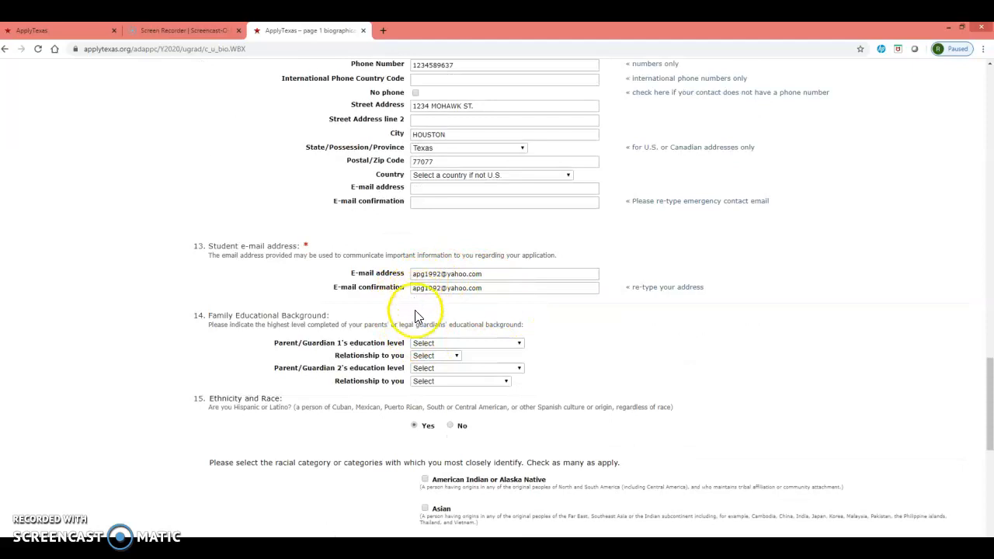
scroll(462, 311, "down", 3)
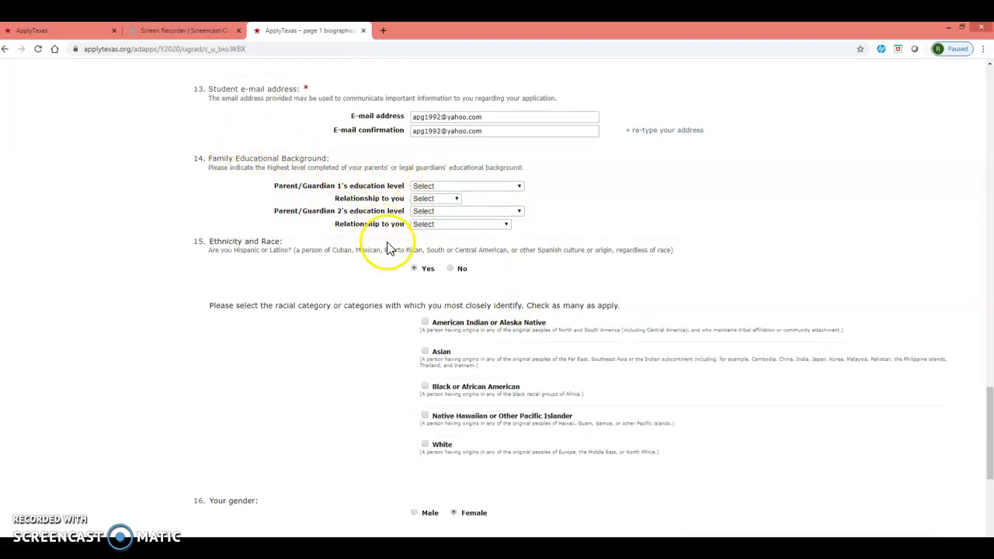
scroll(396, 245, "down", 1)
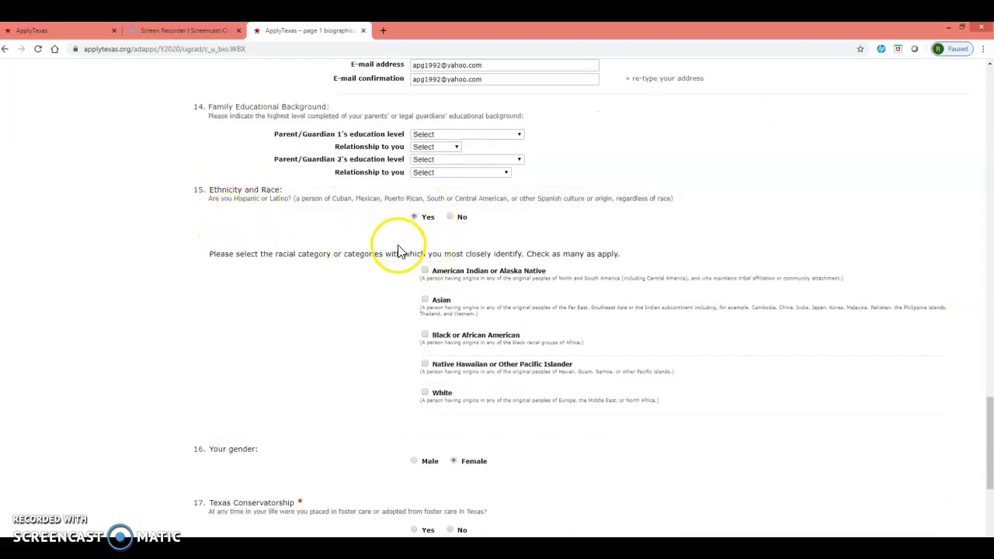
Answer No to Texas Conservatorship, choose Lone Star College-North Harris as the preferred campus, and save the changes.
scroll(396, 249, "down", 1)
scroll(402, 263, "down", 2)
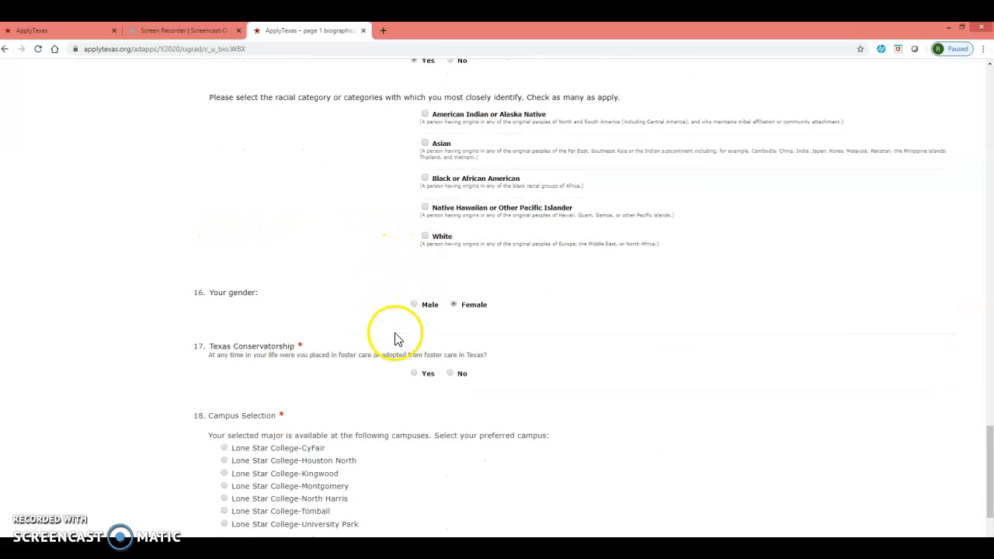
scroll(410, 352, "down", 1)
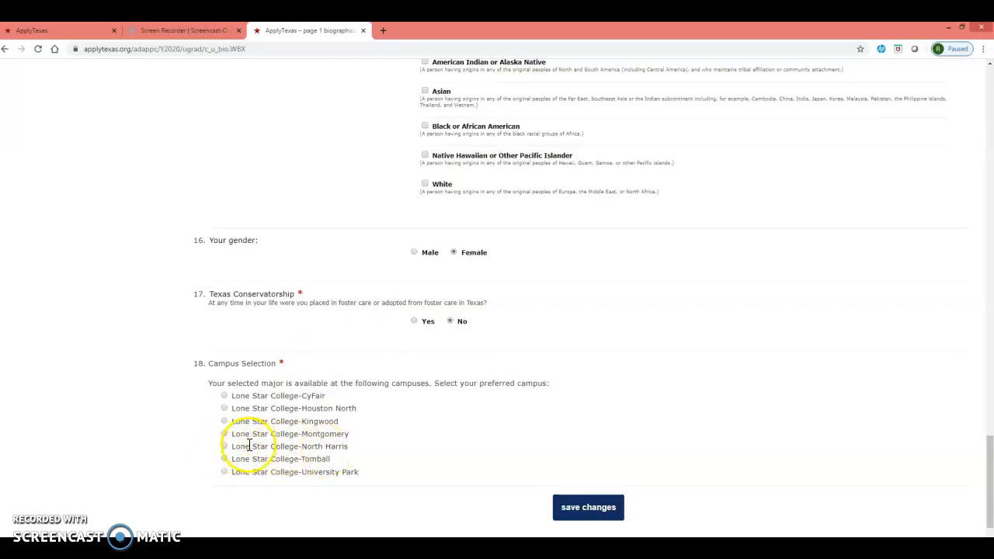
left_click(588, 508)
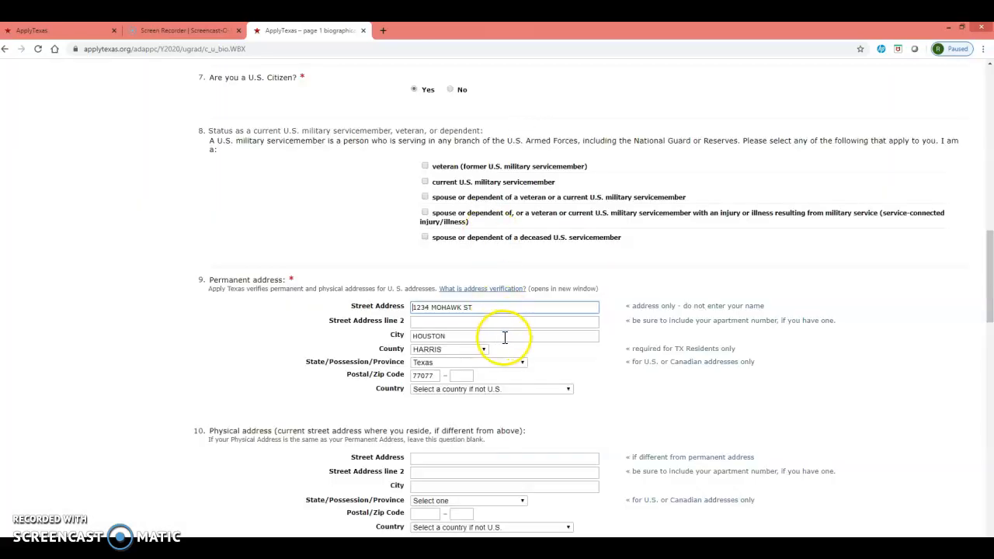
Resave the biographical information, confirm that the name and birthdate were saved correctly, and save the page.
scroll(624, 439, "down", 4)
scroll(623, 442, "down", 15)
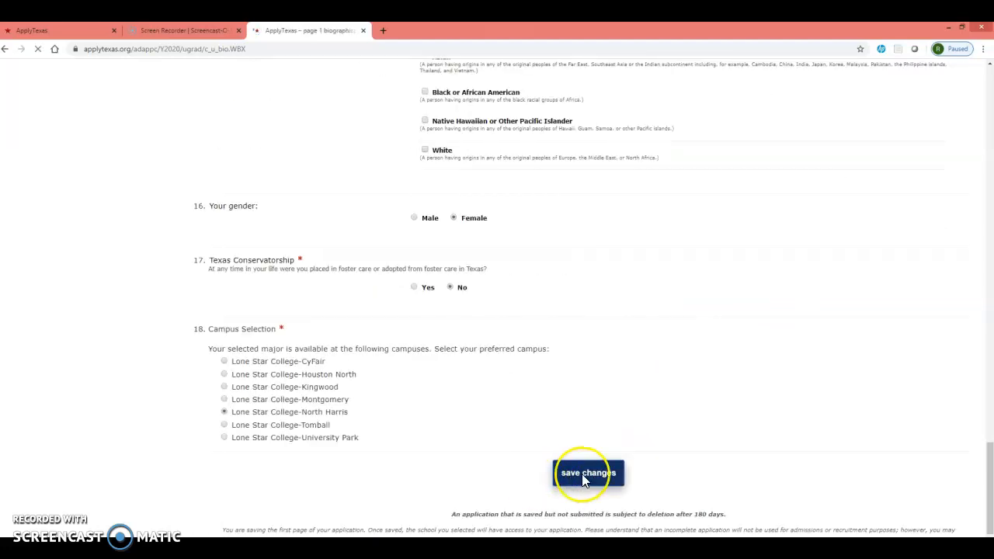
scroll(597, 379, "down", 2)
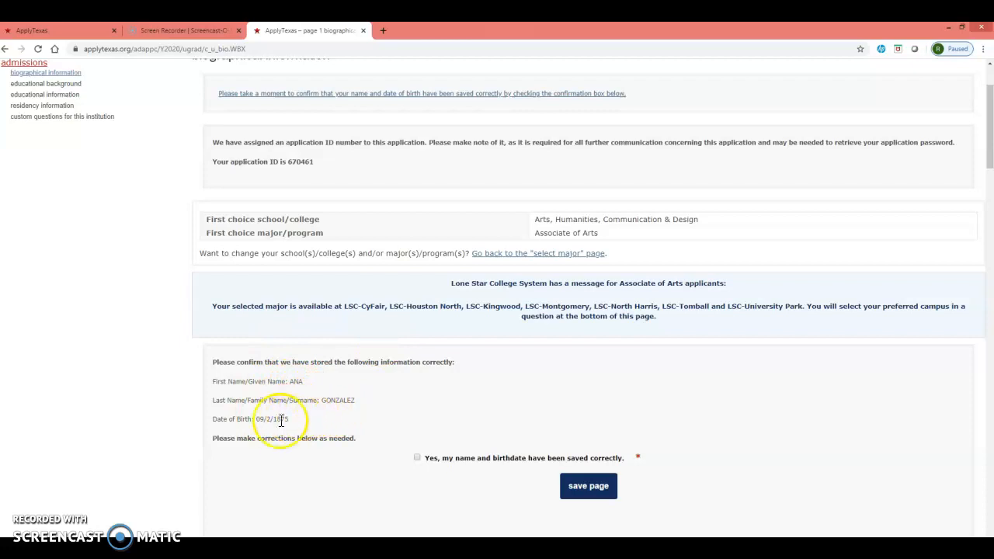
left_click(417, 458)
left_click(598, 494)
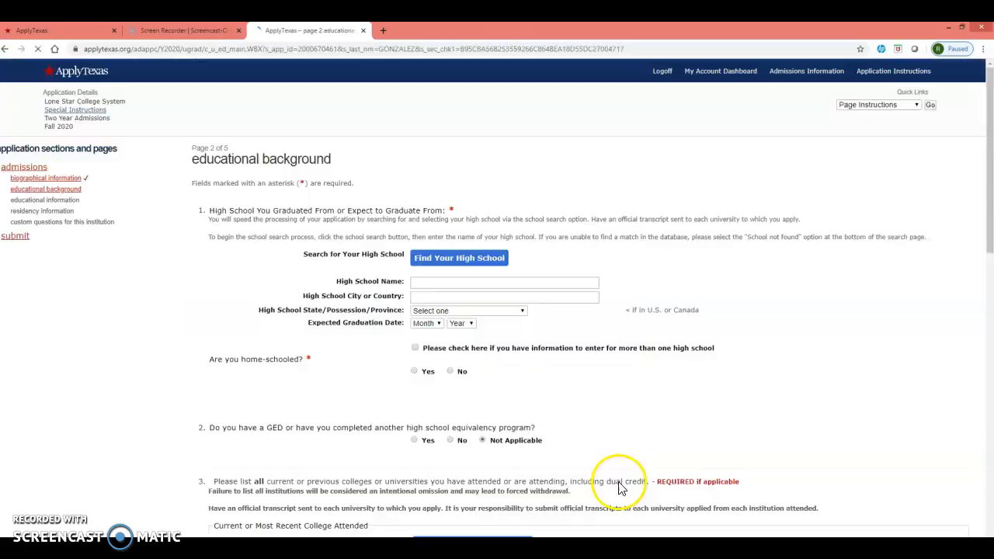
Search for the high school "mac arthur" and select MacArthur High School in Houston, TX.
left_click(454, 259)
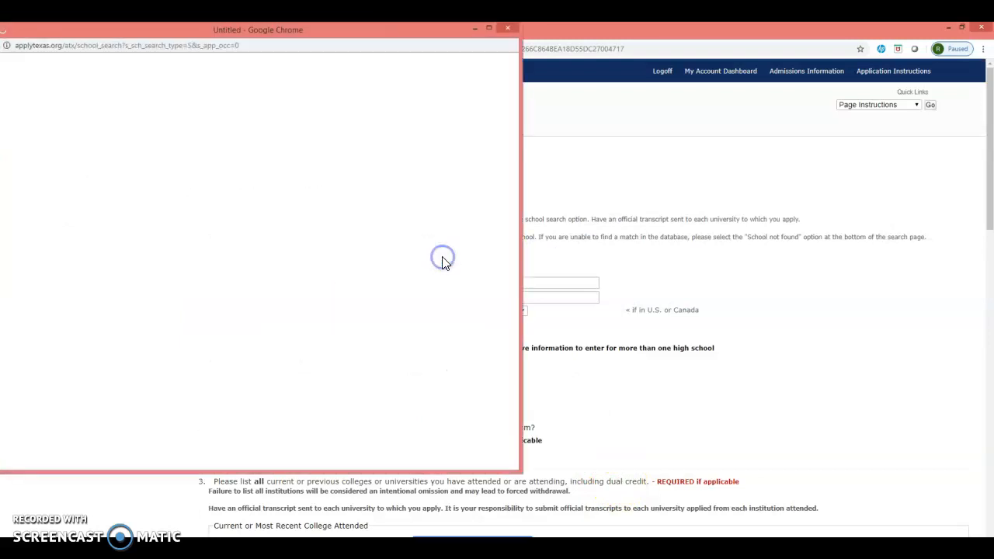
left_click_drag(432, 23, 451, 65)
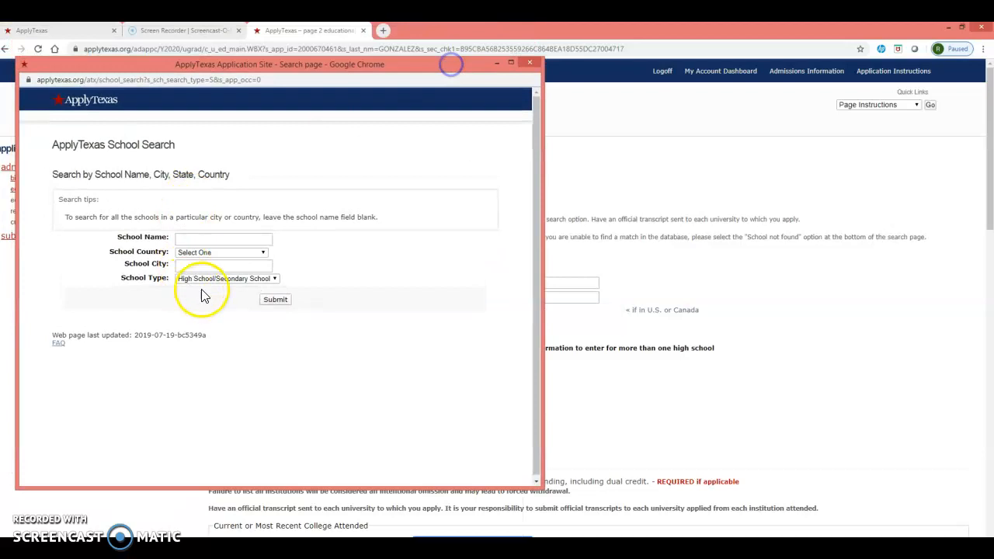
left_click(207, 242)
left_click(215, 258)
left_click(277, 301)
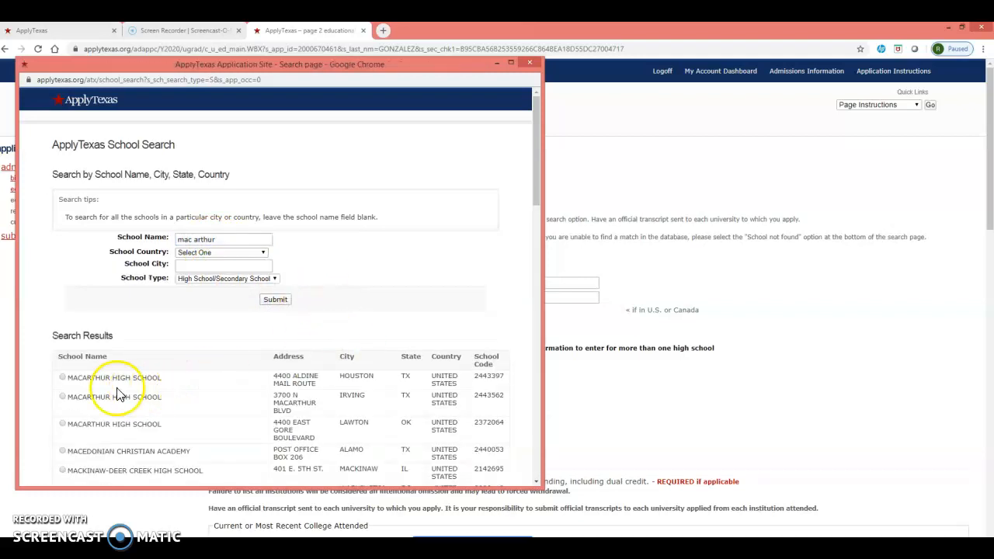
left_click(62, 378)
Set the expected high school graduation date to Jun 2025.
left_click(428, 323)
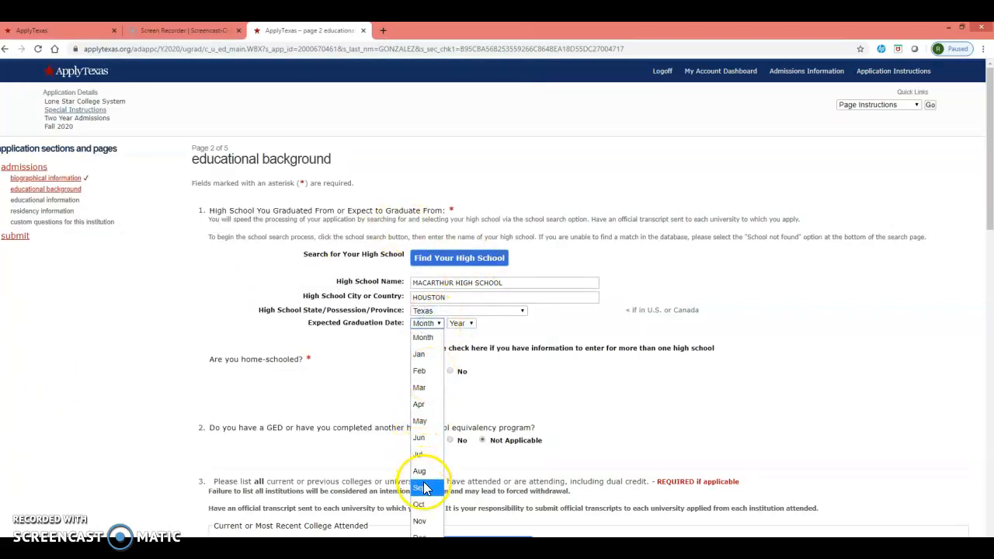
left_click(427, 440)
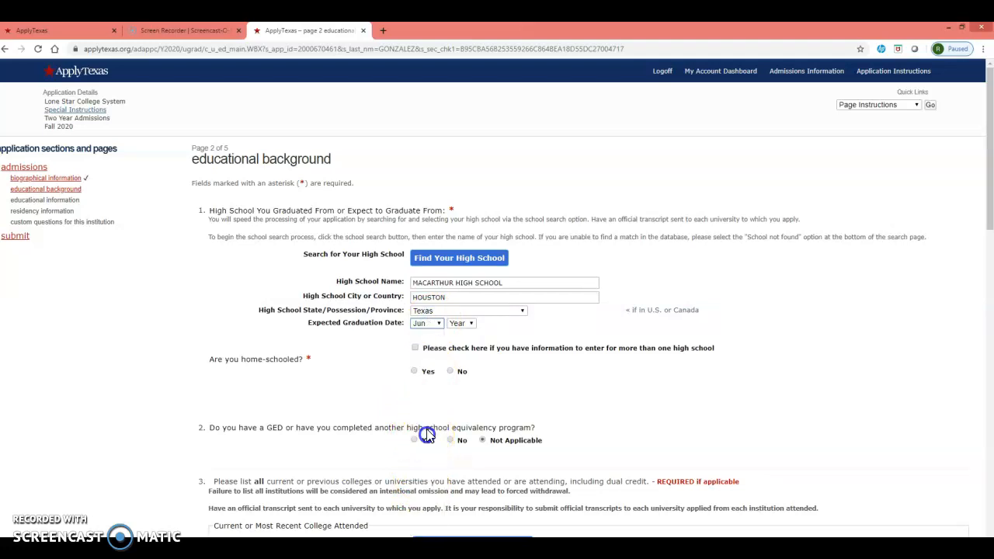
left_click(457, 325)
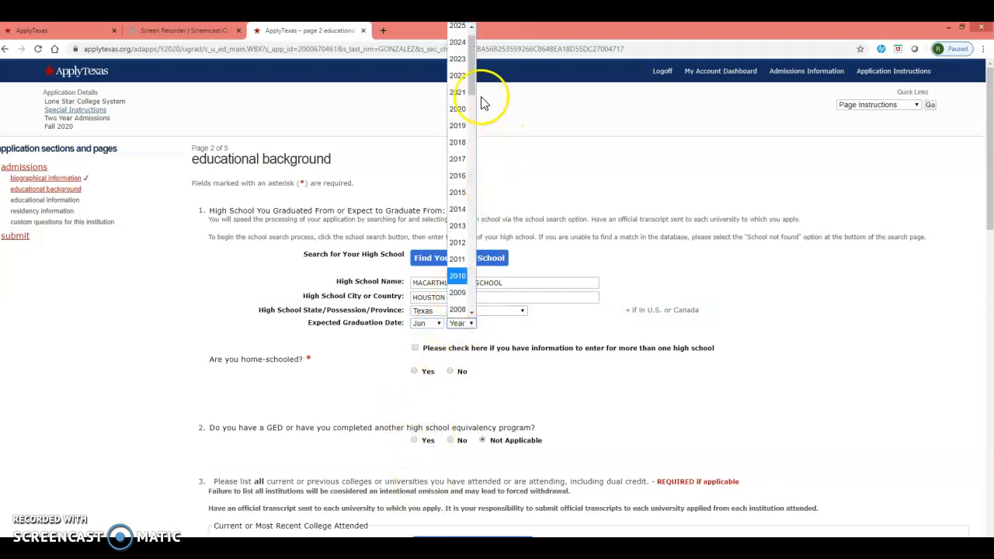
left_click(477, 88)
left_click(463, 323)
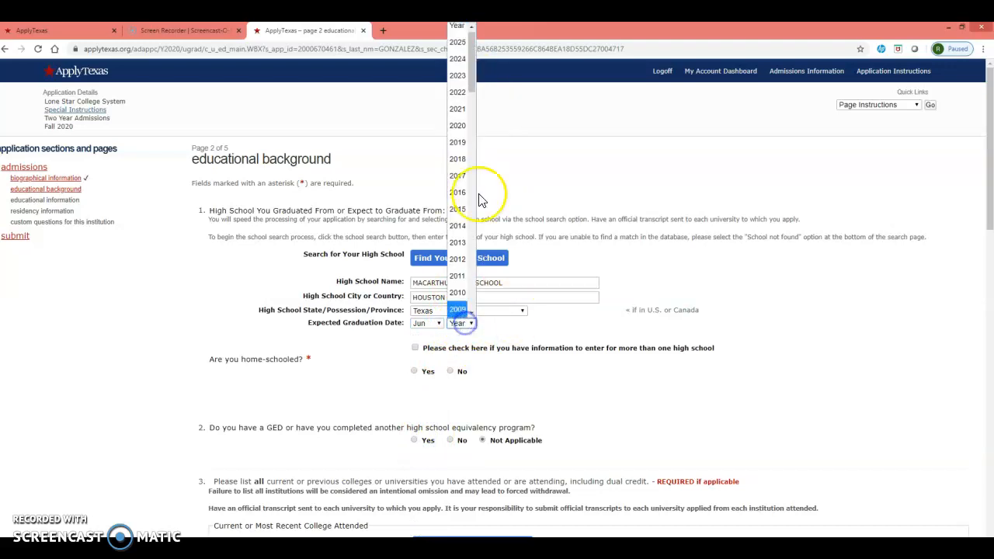
left_click(459, 51)
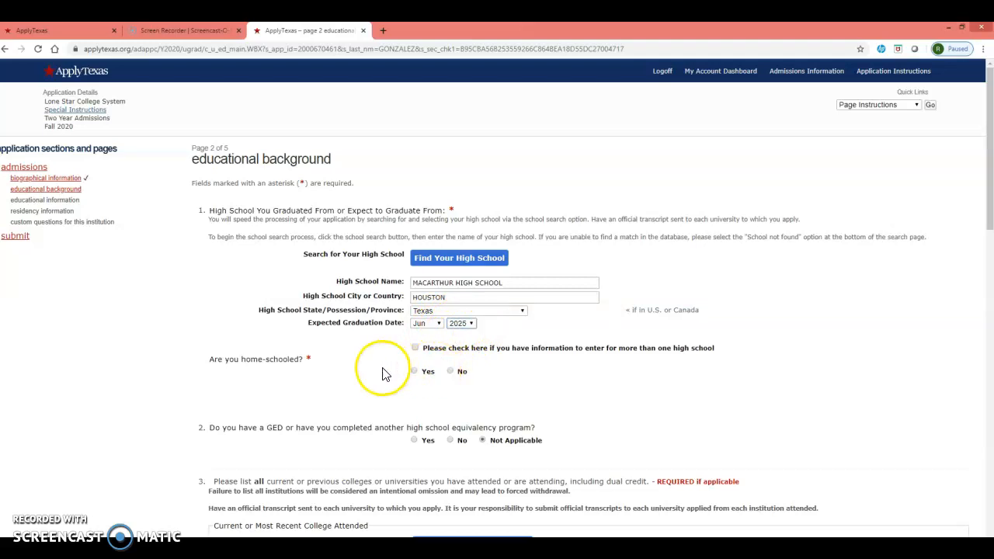
Answer No to being home-schooled, go through the GED, college history and academic suspension questions, and save the educational background page.
left_click(458, 373)
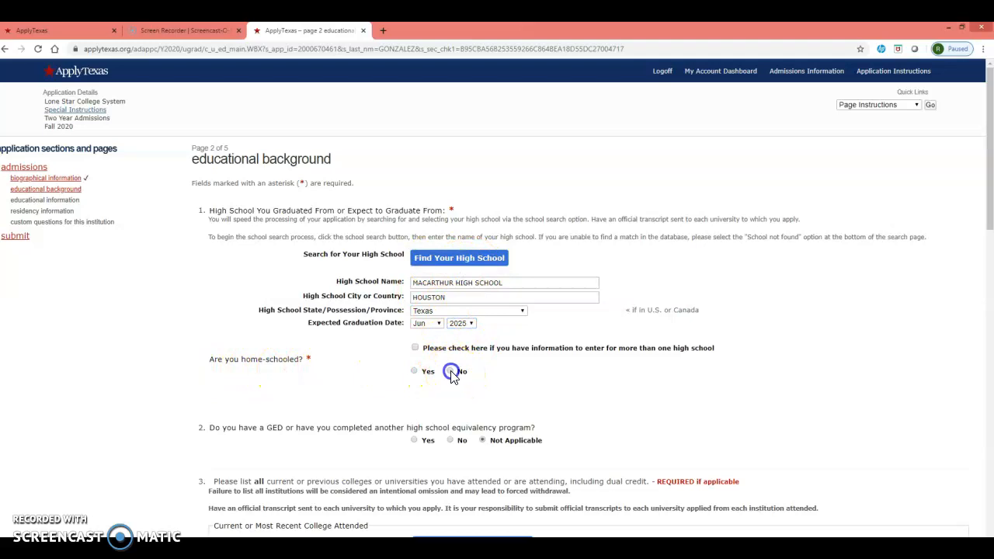
scroll(452, 371, "down", 1)
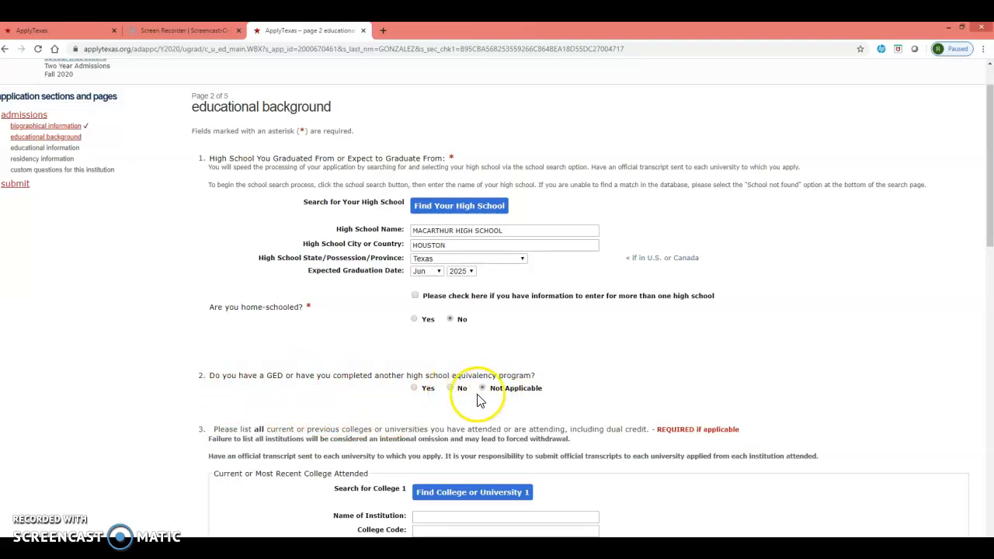
scroll(533, 394, "down", 2)
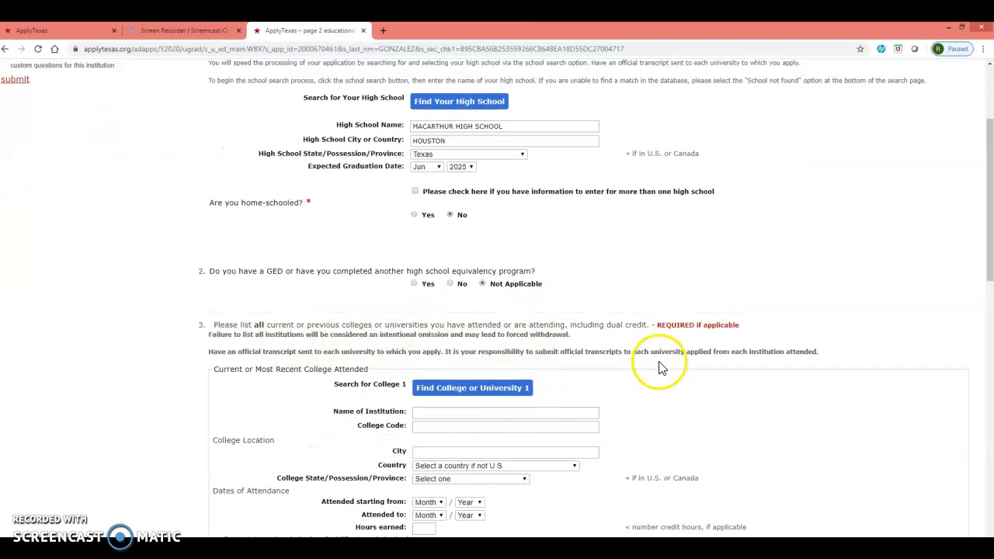
scroll(529, 349, "down", 5)
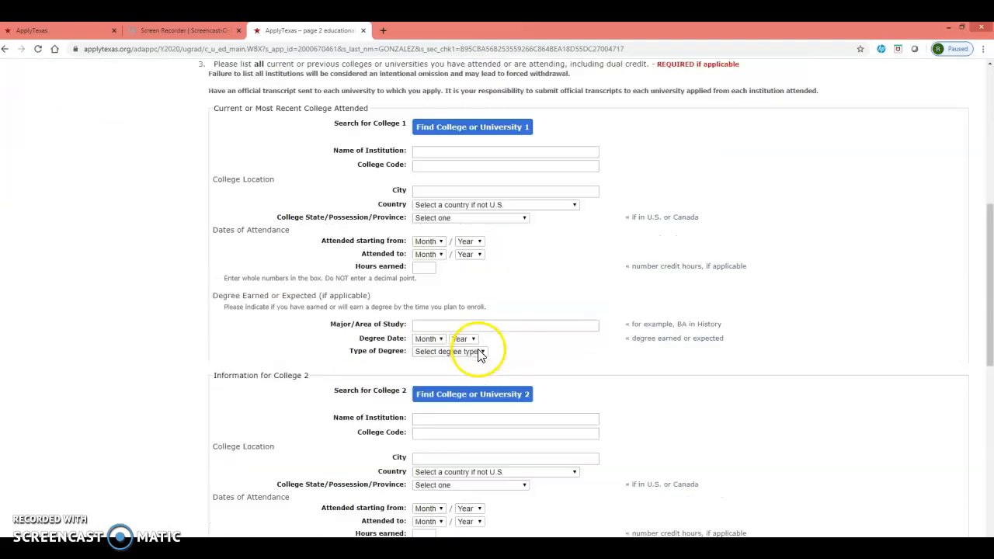
scroll(477, 362, "down", 6)
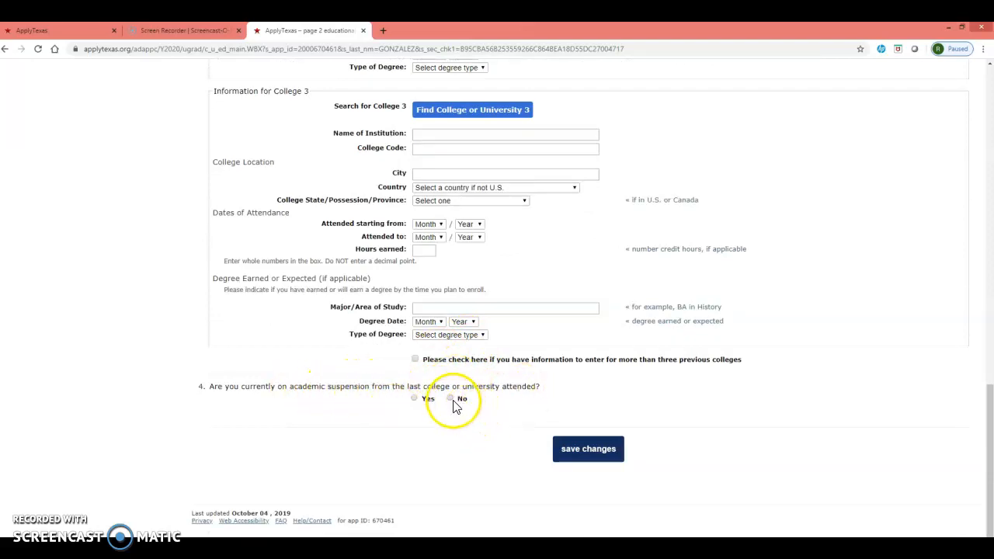
left_click(571, 447)
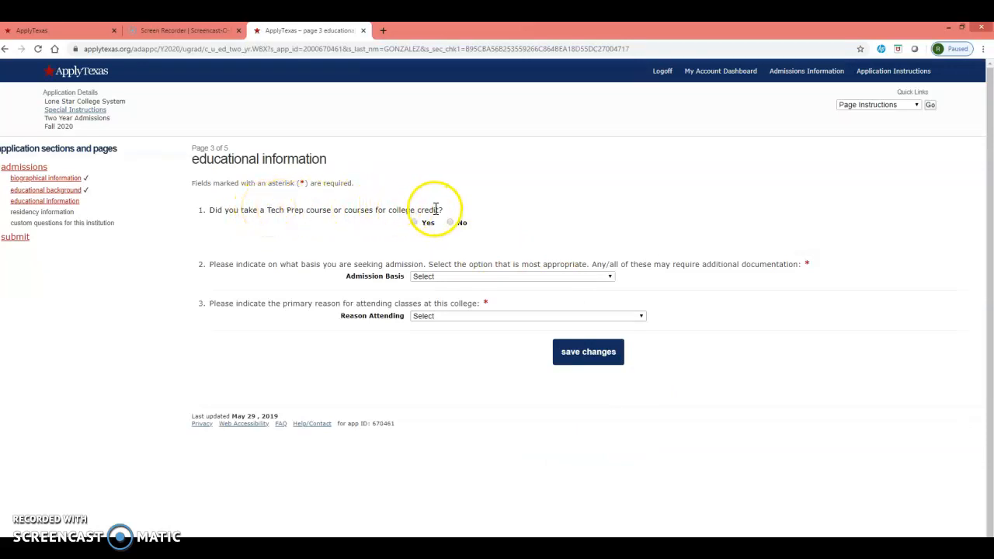
Answer No to Tech Prep courses, choose Dual Credit as admission basis and Earn Associate Degree (2 years) as reason attending, and save the page.
left_click(463, 278)
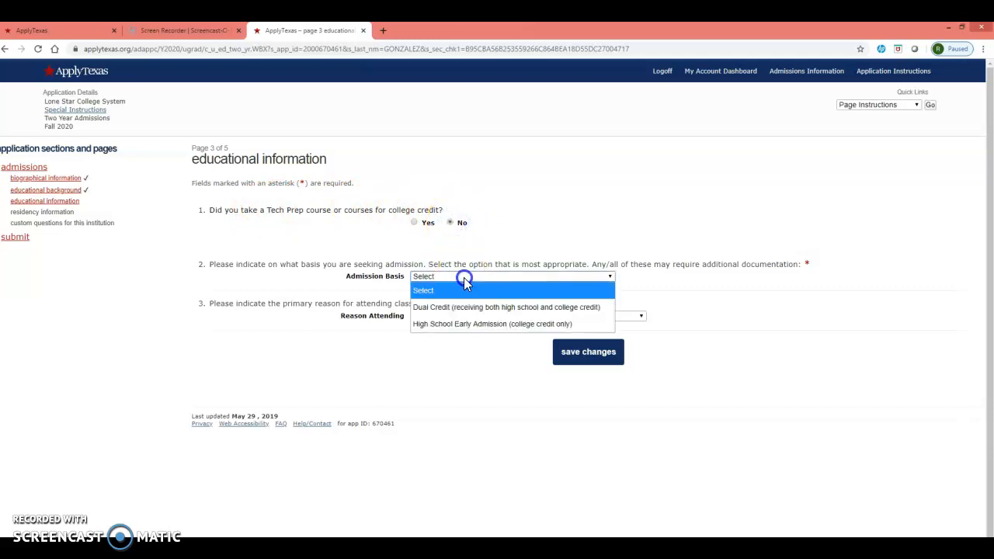
left_click(439, 308)
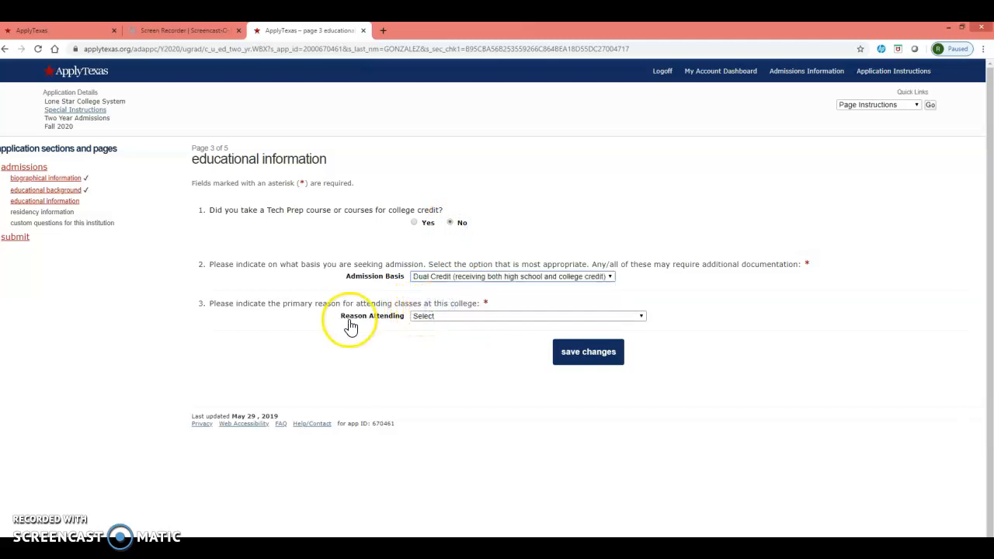
left_click(415, 317)
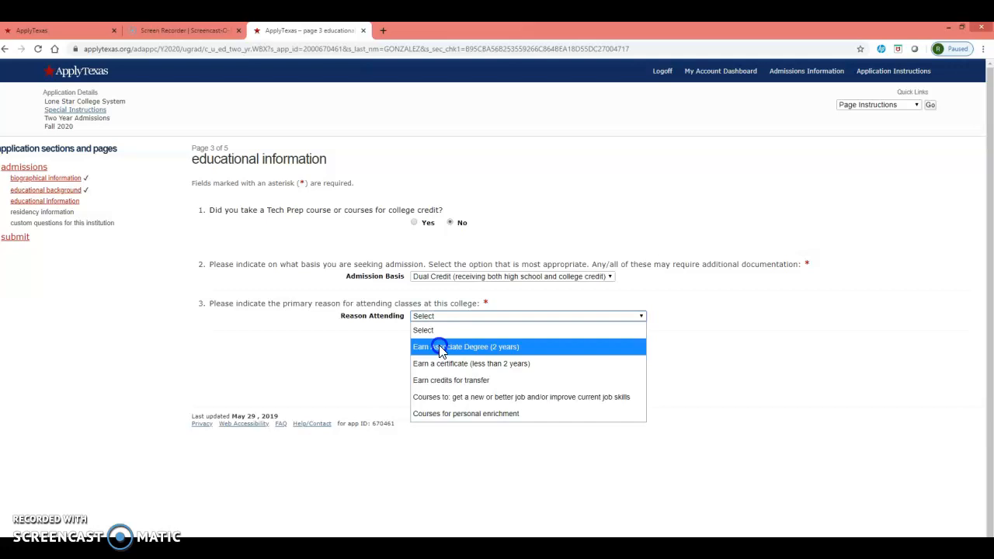
left_click(441, 349)
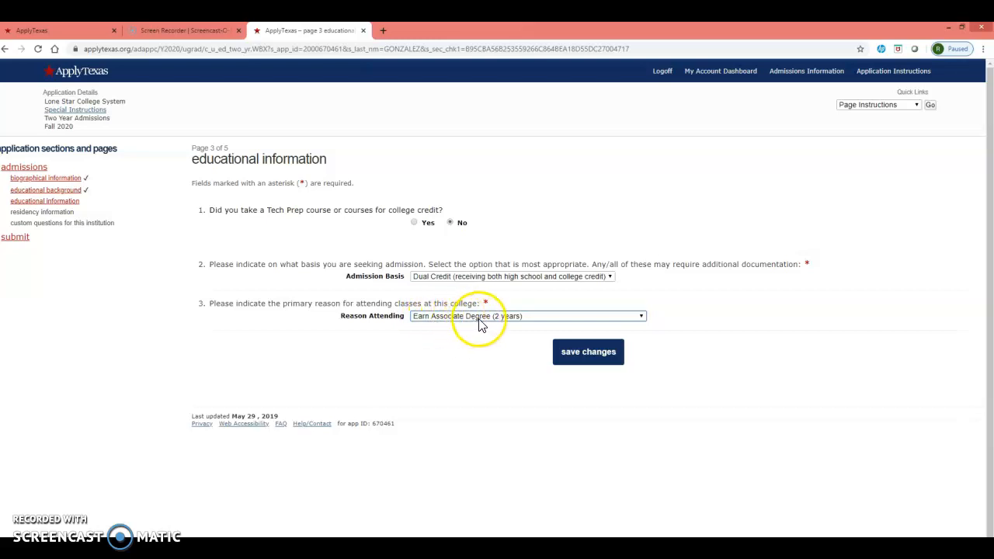
left_click(607, 354)
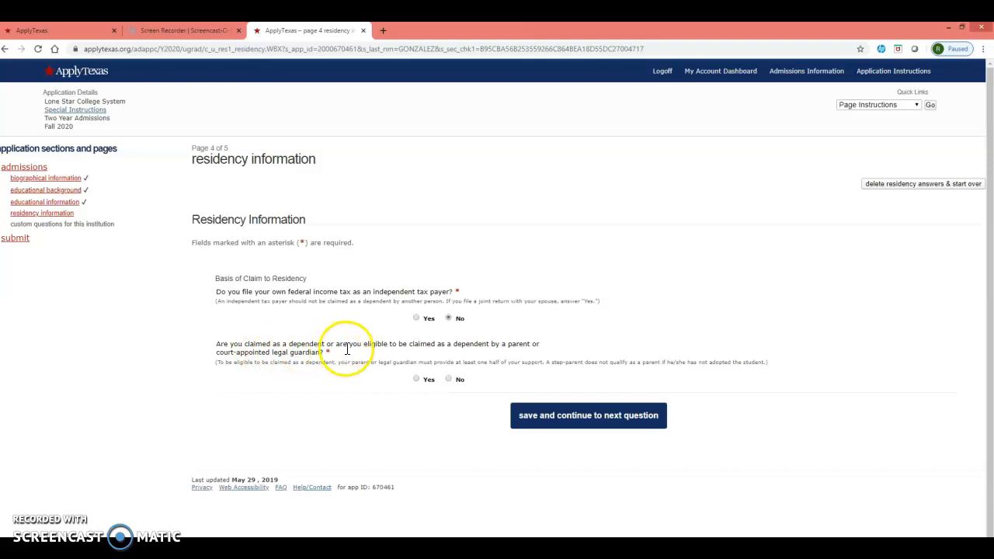
Claim residency as a dependent who files no own taxes, and mark the parent as a U.S. citizen currently living in Texas.
left_click(416, 381)
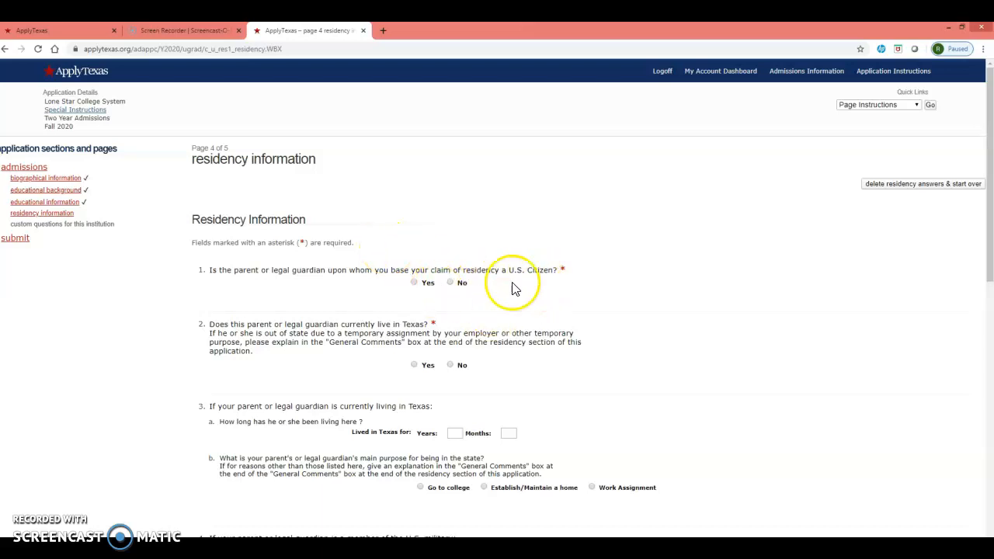
left_click(415, 284)
left_click(414, 365)
Enter 36 years and 5 months as the parent's time in Texas, with Establish/Maintain a home as the main purpose.
scroll(414, 365, "down", 1)
left_click(450, 380)
left_click(455, 399)
left_click(508, 379)
left_click(511, 401)
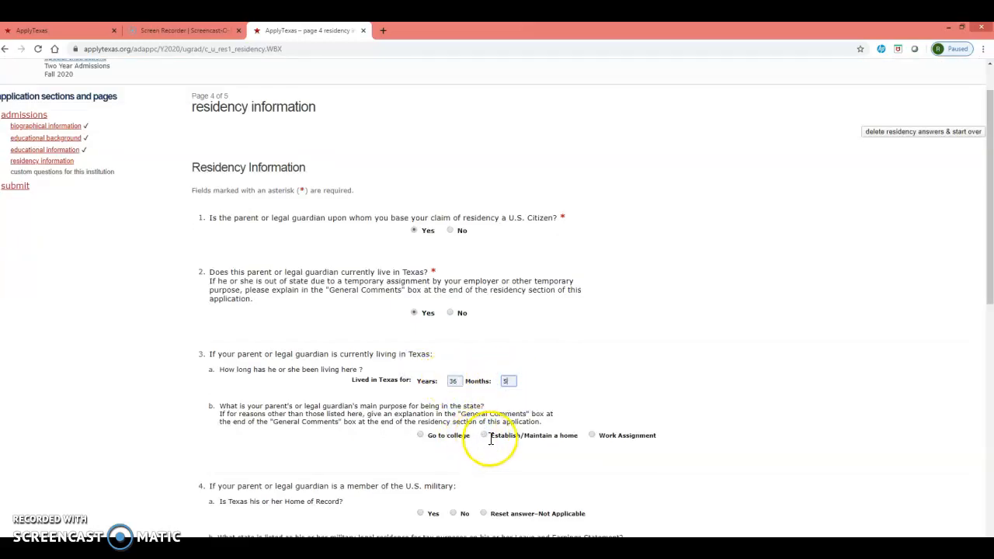
Mark the parent's military Home of Record as Not Applicable and answer No to holding Texas residential property or a Texas business.
scroll(487, 439, "down", 2)
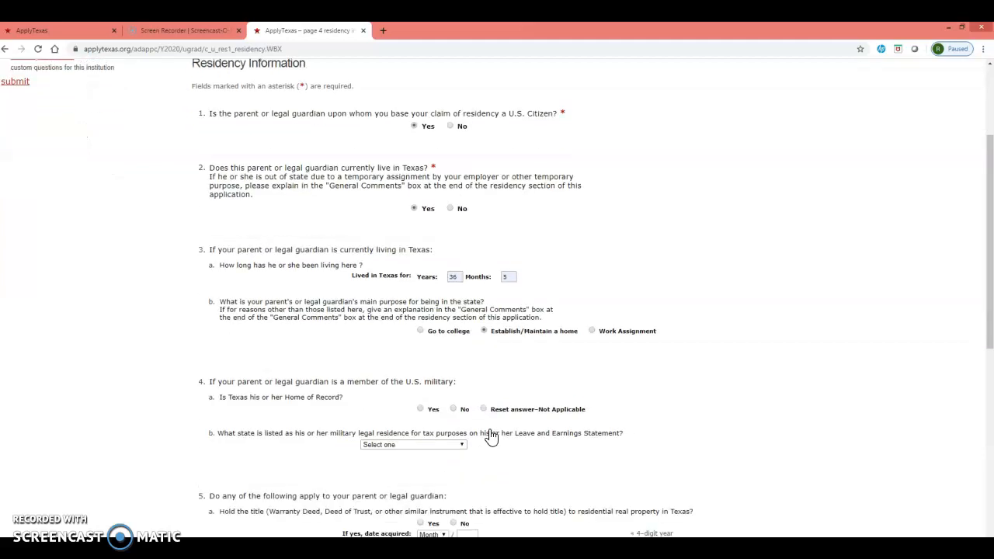
left_click(482, 410)
scroll(480, 409, "down", 3)
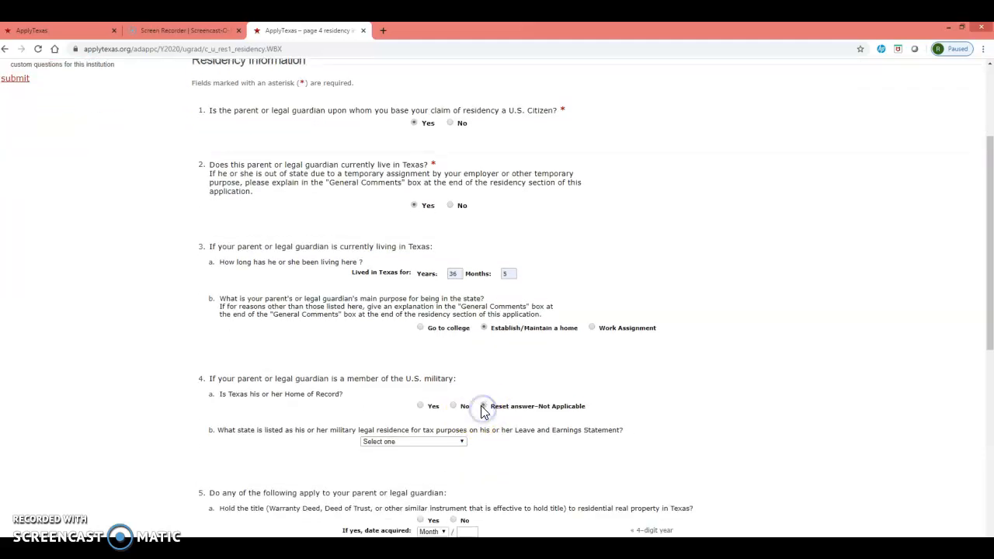
left_click(454, 367)
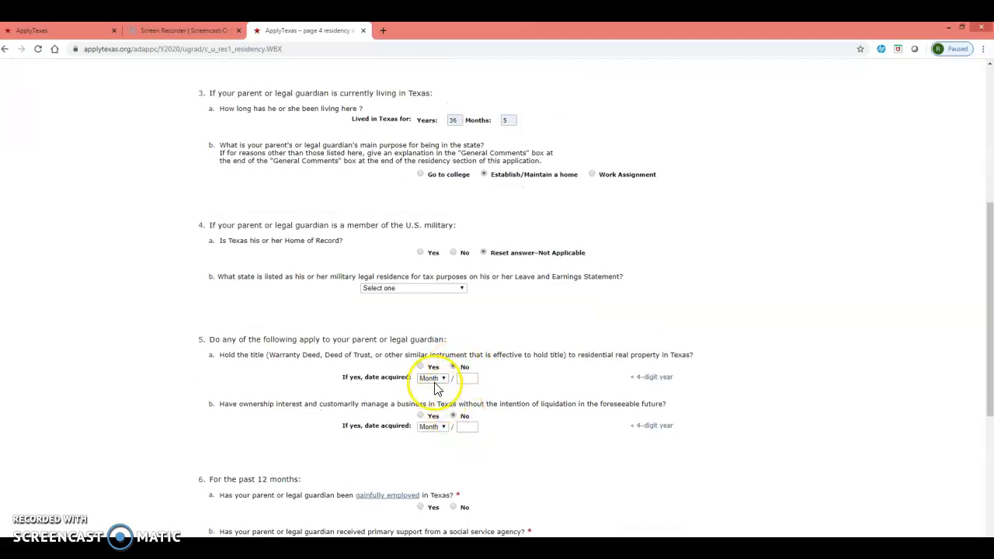
Answer Yes to the parent's gainful employment, No to social service support and the spouse question, and save the residency answers.
scroll(433, 388, "down", 2)
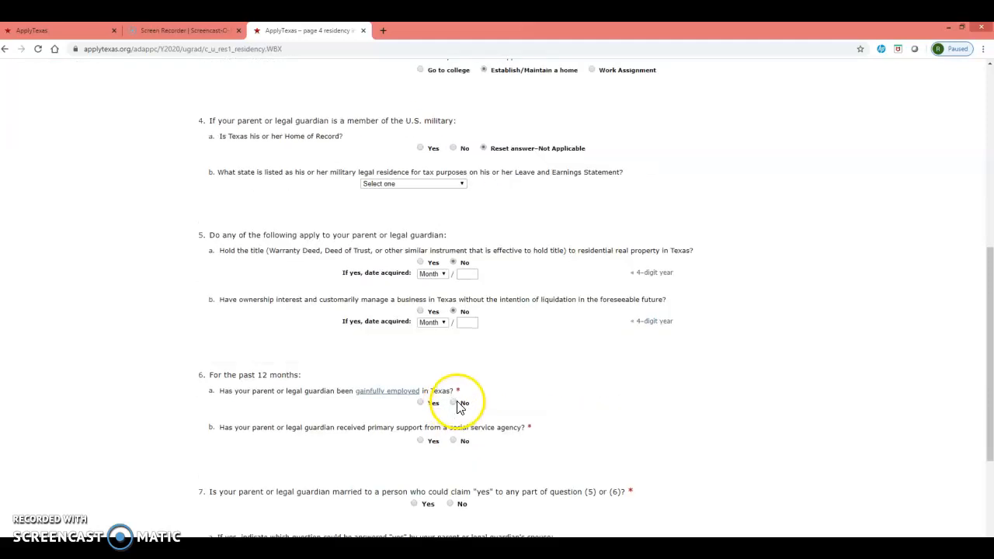
left_click(424, 406)
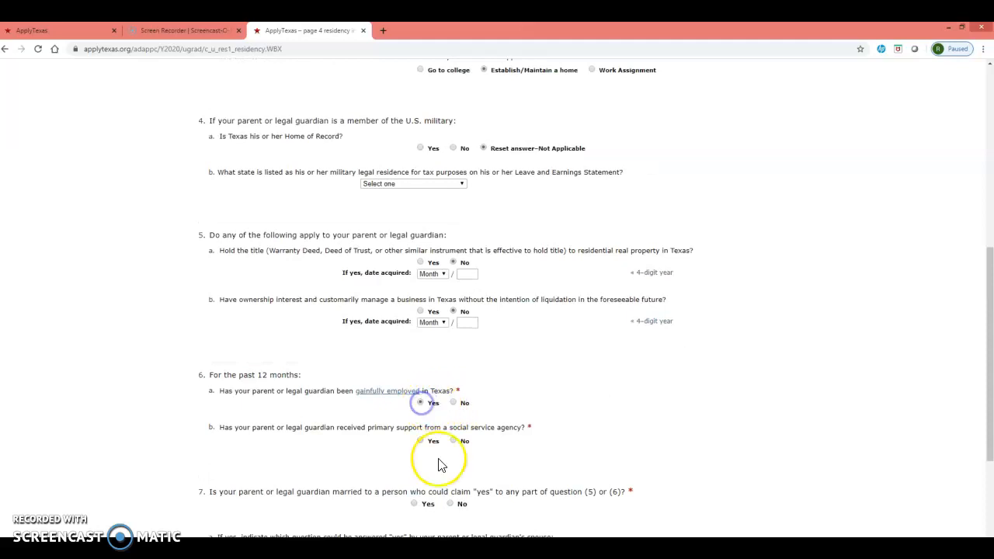
left_click(456, 441)
scroll(457, 443, "down", 2)
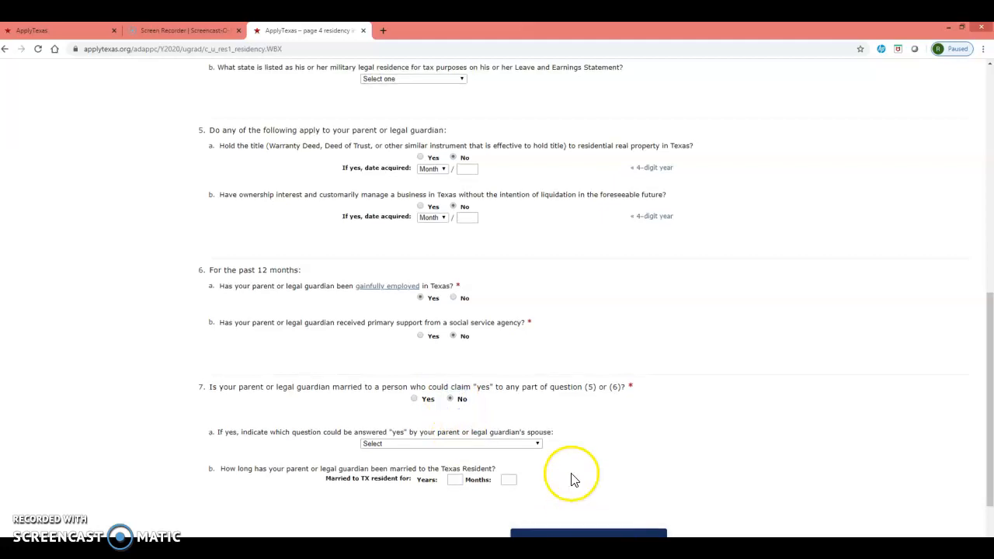
scroll(570, 477, "down", 1)
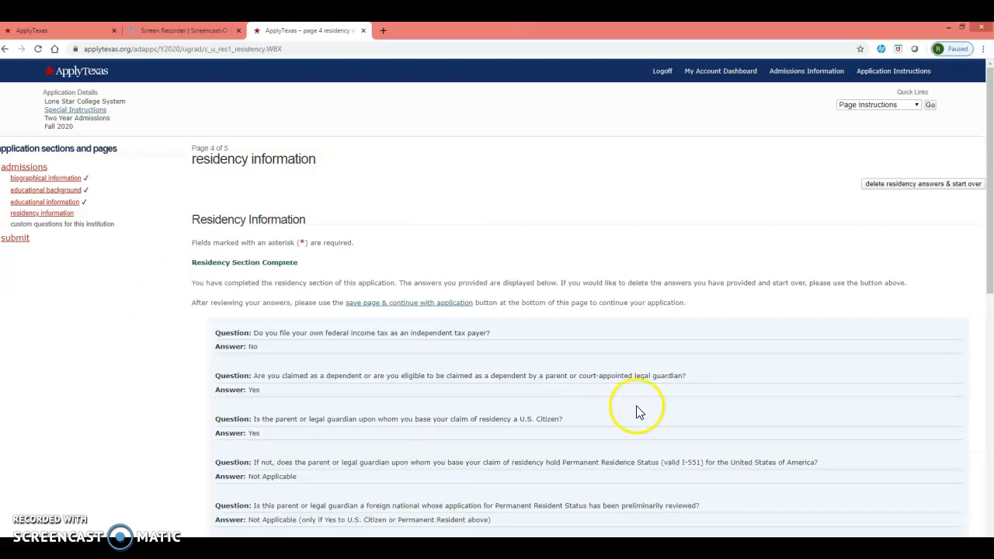
Review the completed residency answers, save the page and continue with the application.
scroll(241, 248, "down", 4)
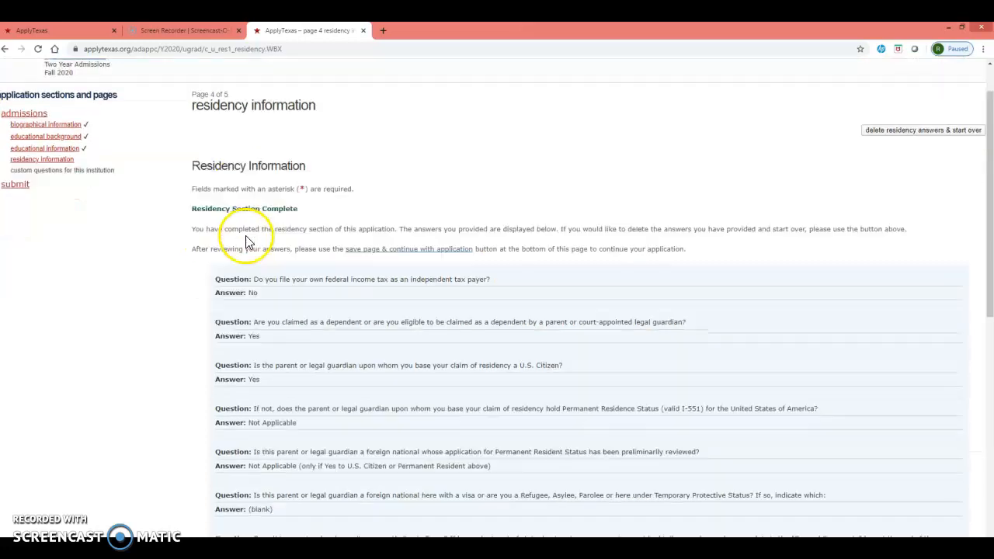
scroll(450, 326, "down", 5)
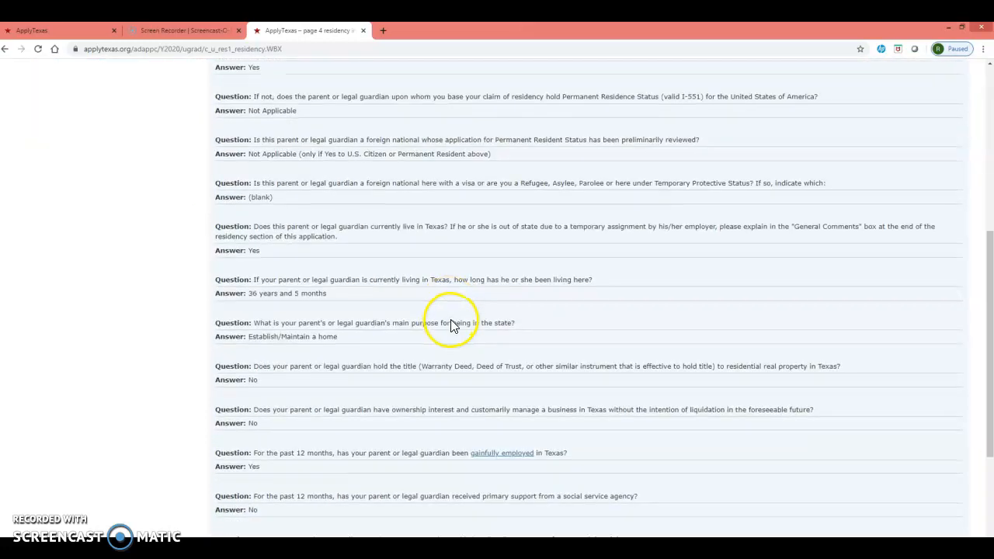
left_click(604, 464)
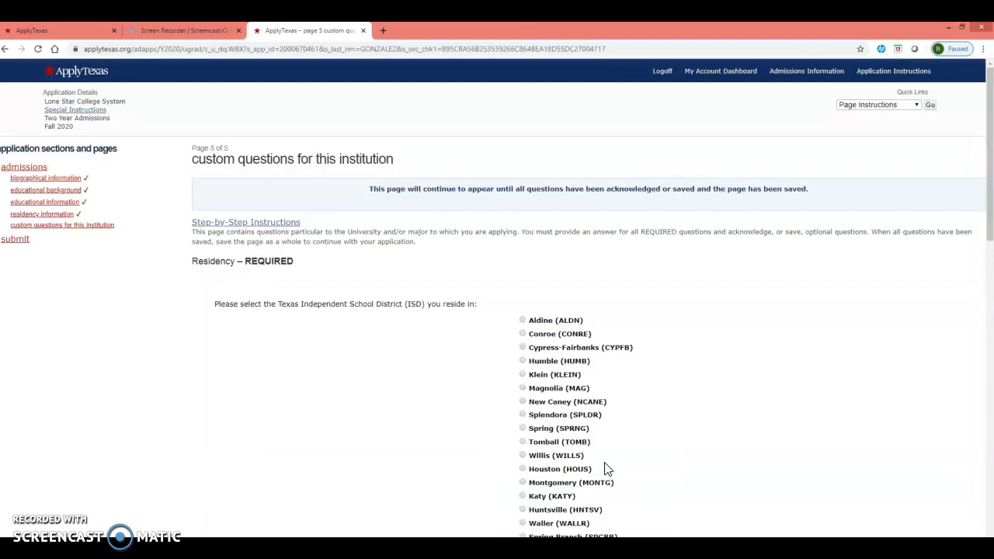
Select Aldine (ALDN) as the school district of residence and save the required Residency question.
scroll(514, 307, "down", 1)
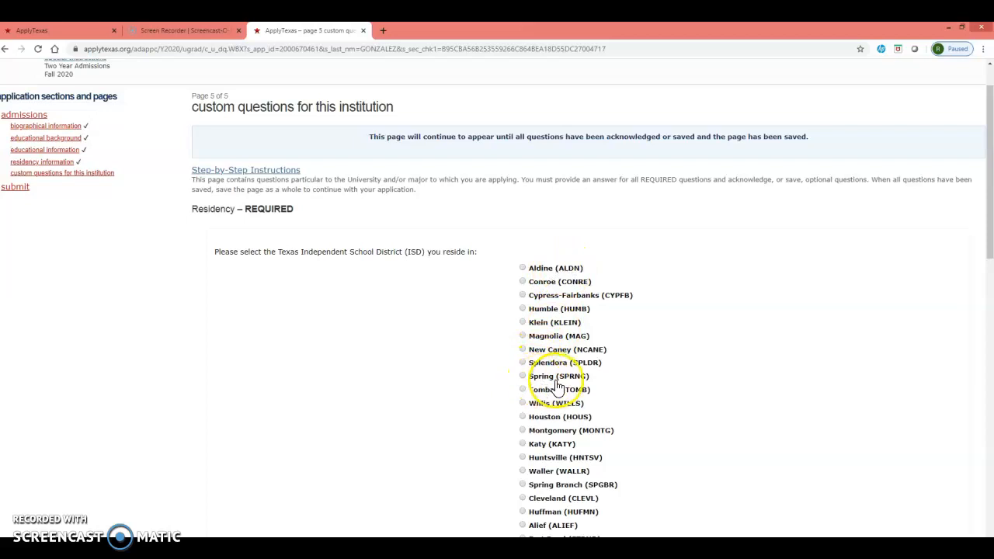
left_click(523, 268)
scroll(526, 272, "down", 2)
scroll(525, 274, "down", 7)
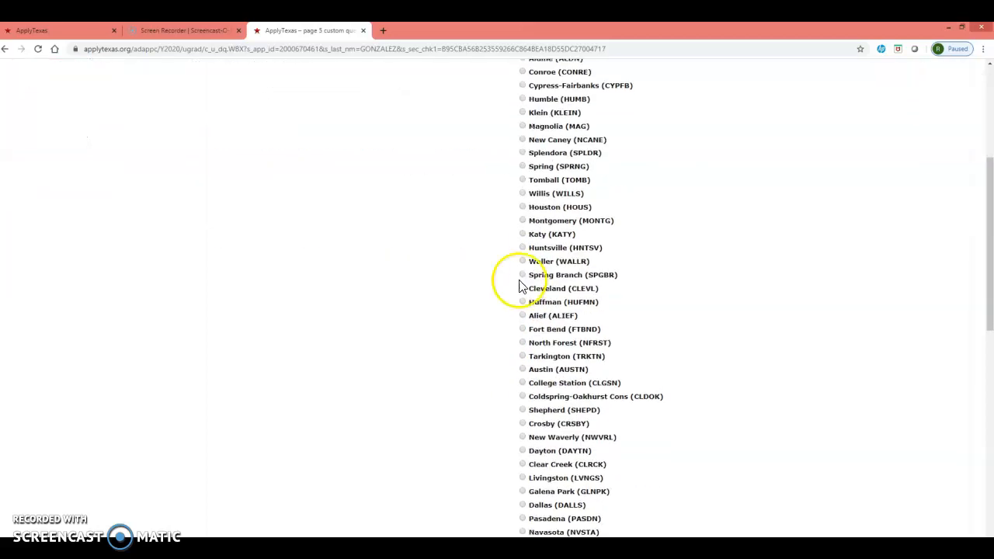
left_click(561, 326)
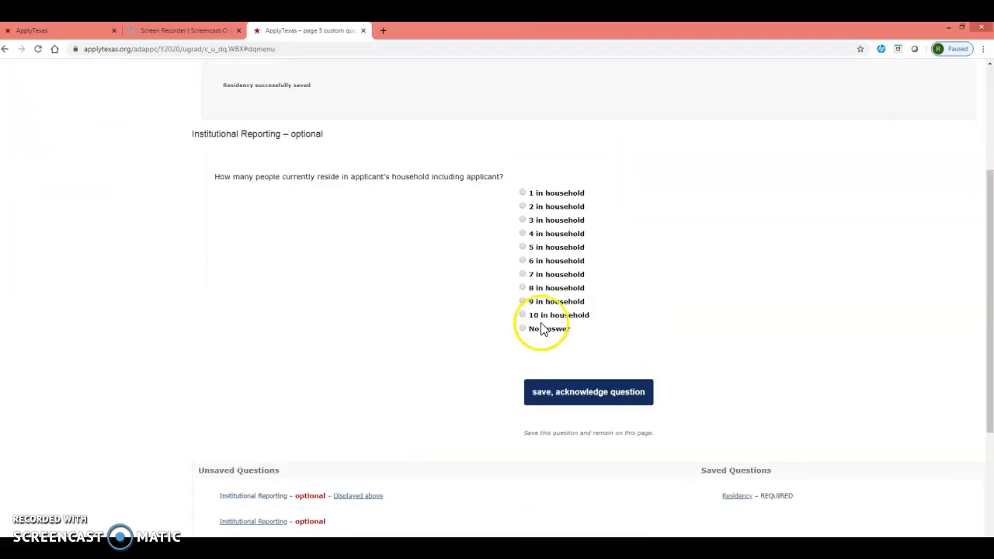
Choose No Answer for household size, employment status and household income, and save the optional Institutional Reporting questions.
left_click(522, 328)
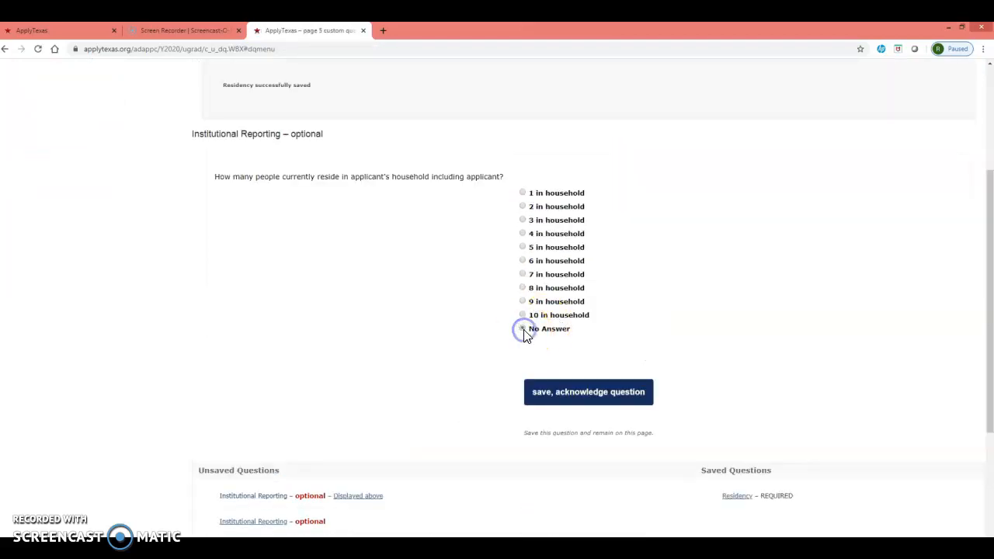
left_click(556, 404)
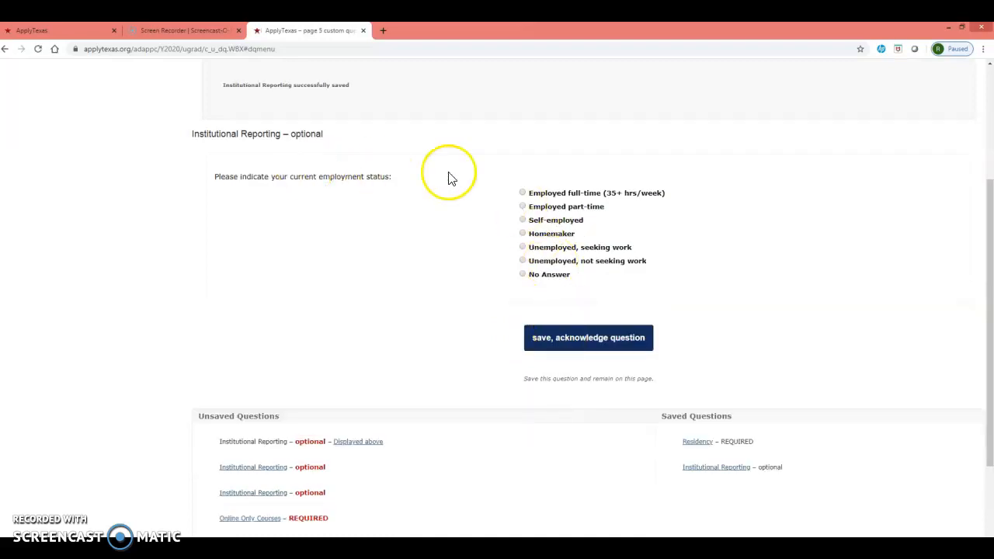
left_click(534, 283)
left_click(561, 343)
left_click(522, 356)
left_click(563, 418)
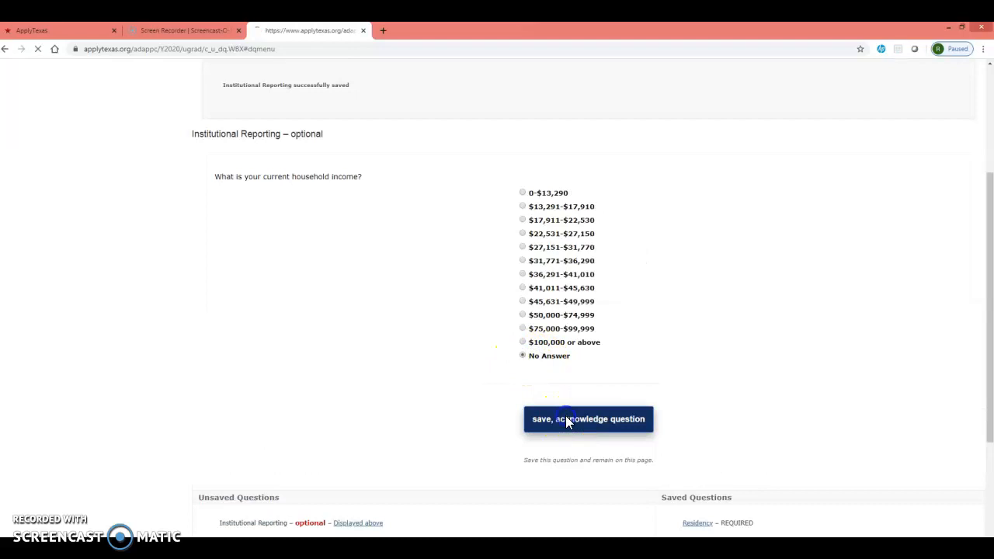
left_click(563, 317)
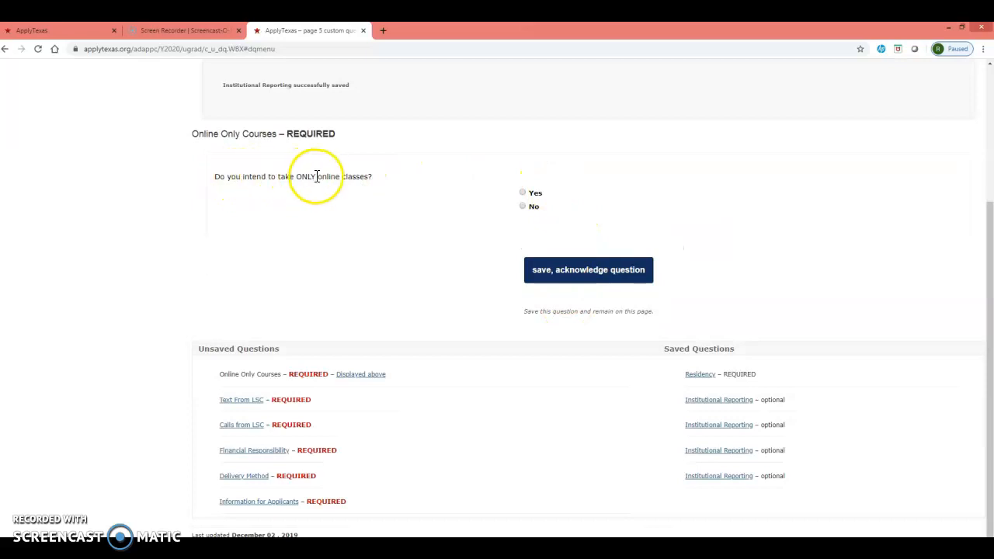
Answer No to taking only online classes and Yes to receiving texts and calls from Lone Star College, saving each question.
left_click(524, 206)
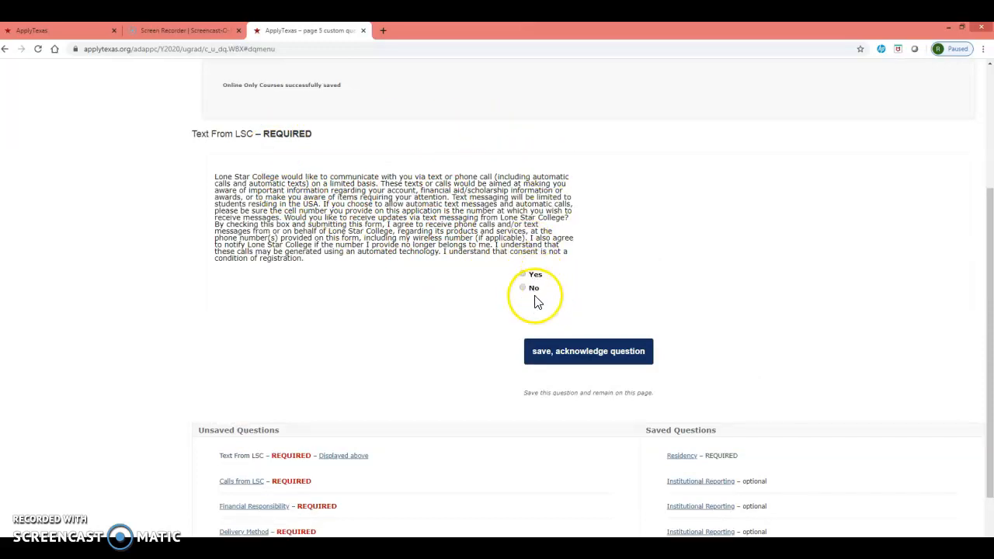
left_click(522, 276)
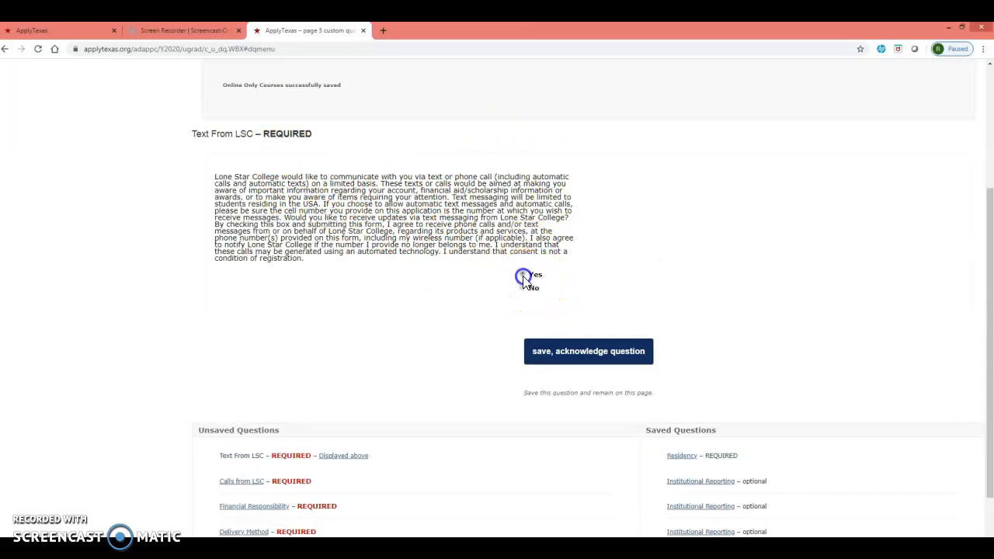
left_click(554, 351)
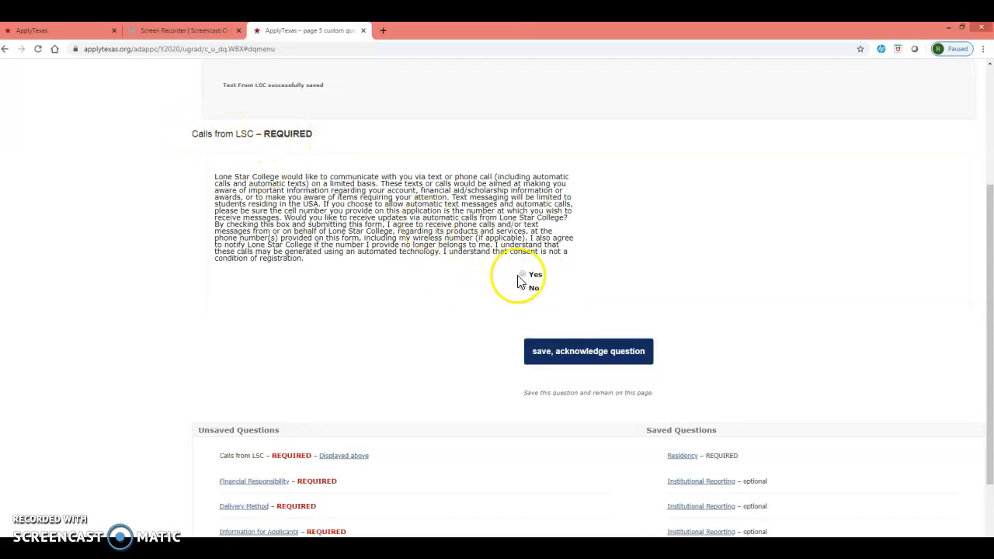
left_click(522, 275)
left_click(549, 356)
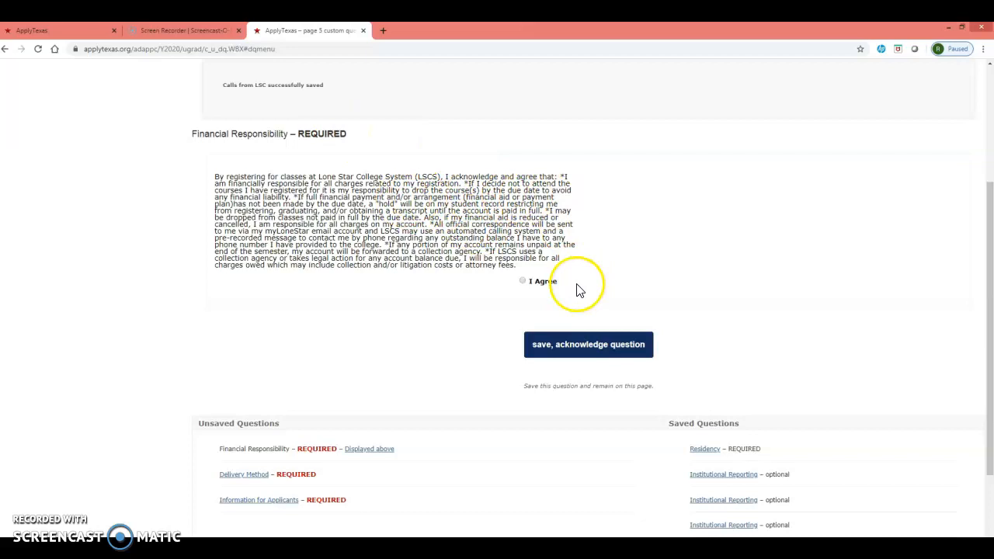
Agree to the Financial Responsibility and Delivery Method statements, acknowledge Information for Applicants, and save the custom questions page.
left_click(523, 283)
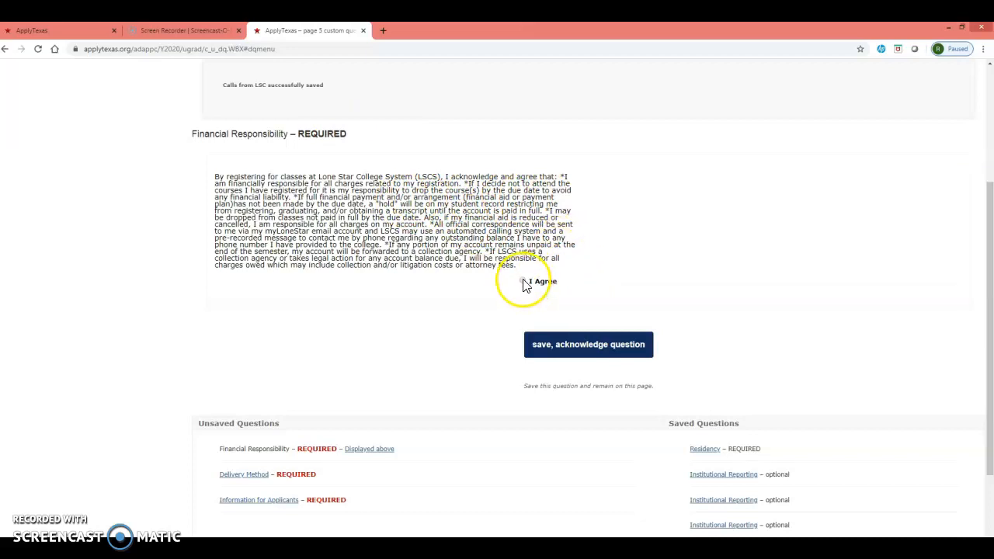
left_click(575, 353)
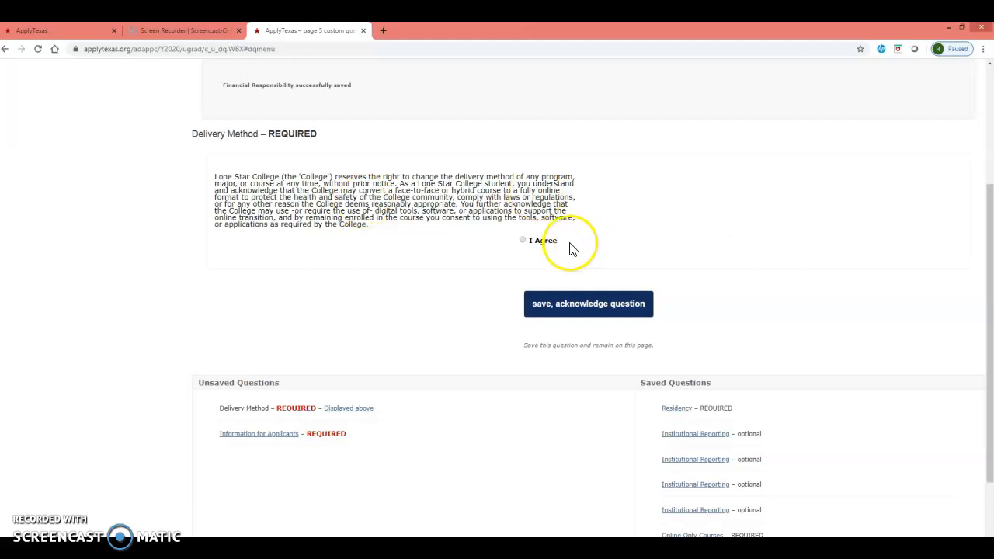
left_click(524, 243)
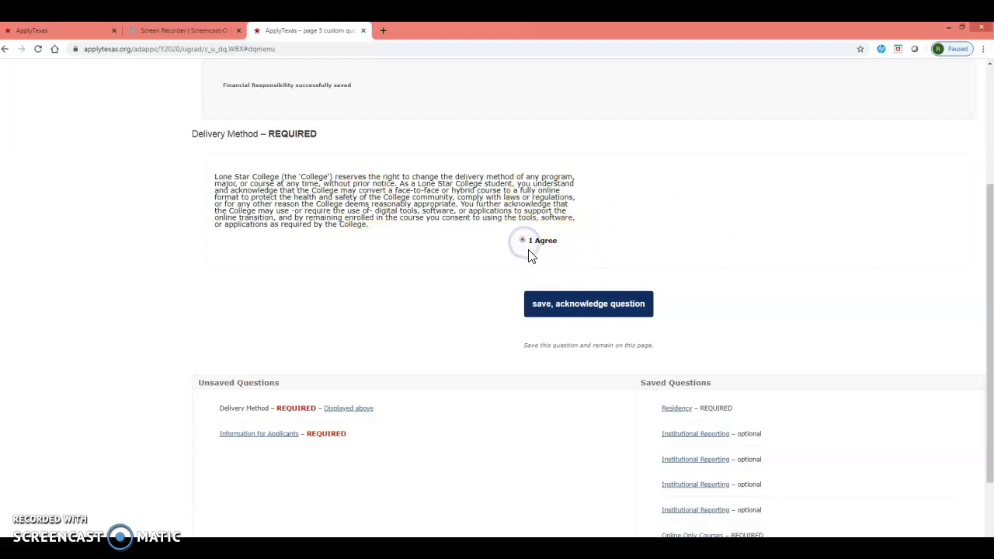
left_click(553, 310)
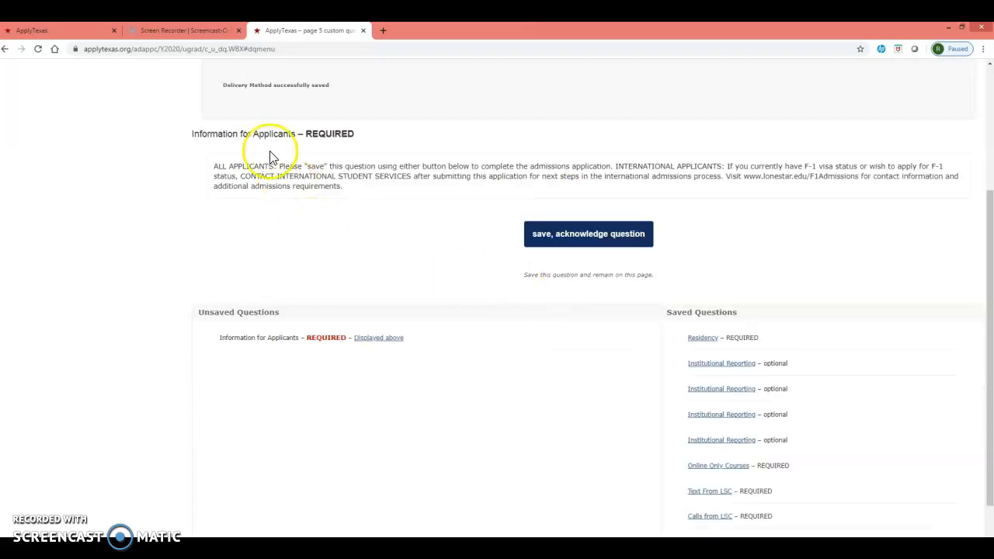
left_click(586, 237)
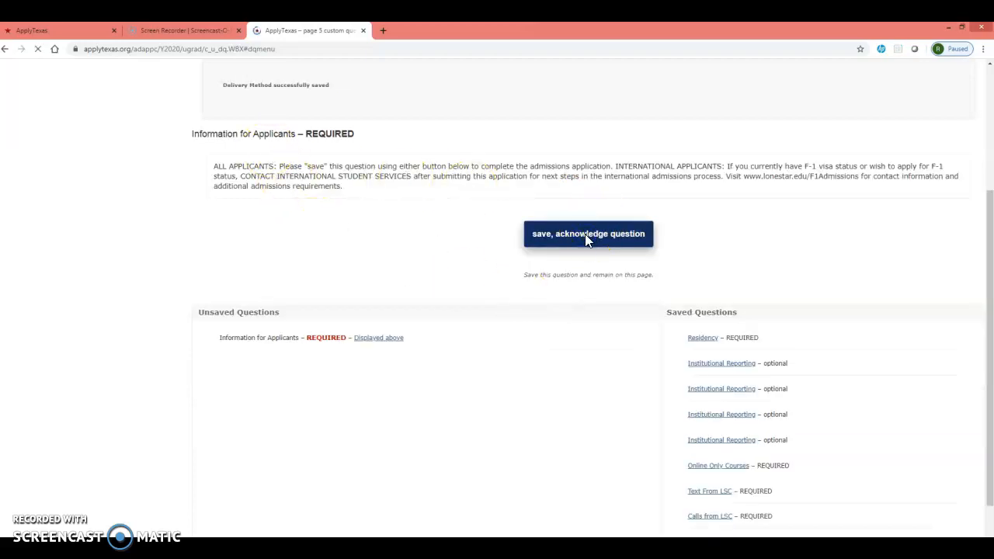
left_click(555, 153)
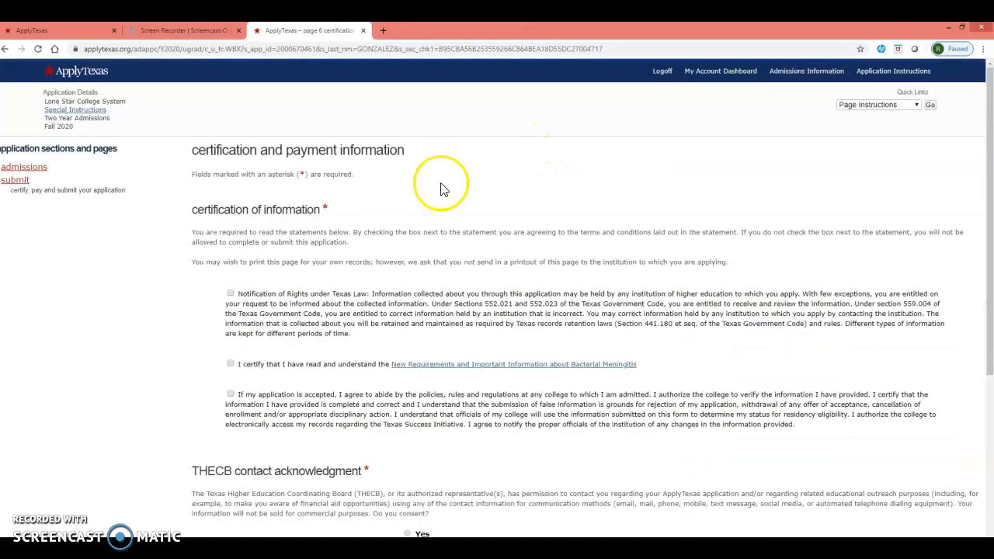
Accept all three certification statements, consent to THECB contact with Yes, and save and proceed to application submission.
left_click(230, 293)
left_click(232, 365)
left_click(229, 393)
scroll(388, 361, "down", 3)
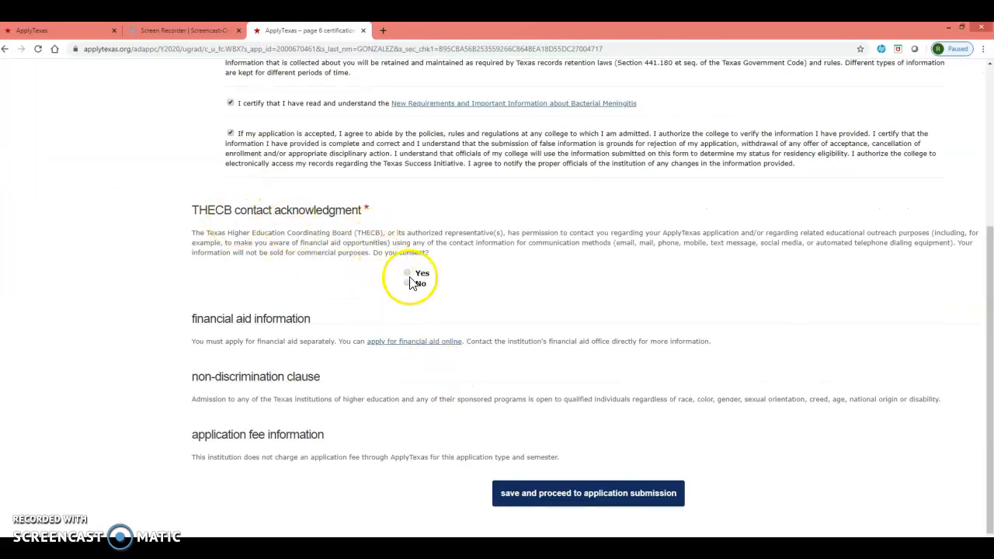
left_click(407, 273)
scroll(450, 302, "down", 1)
left_click(564, 465)
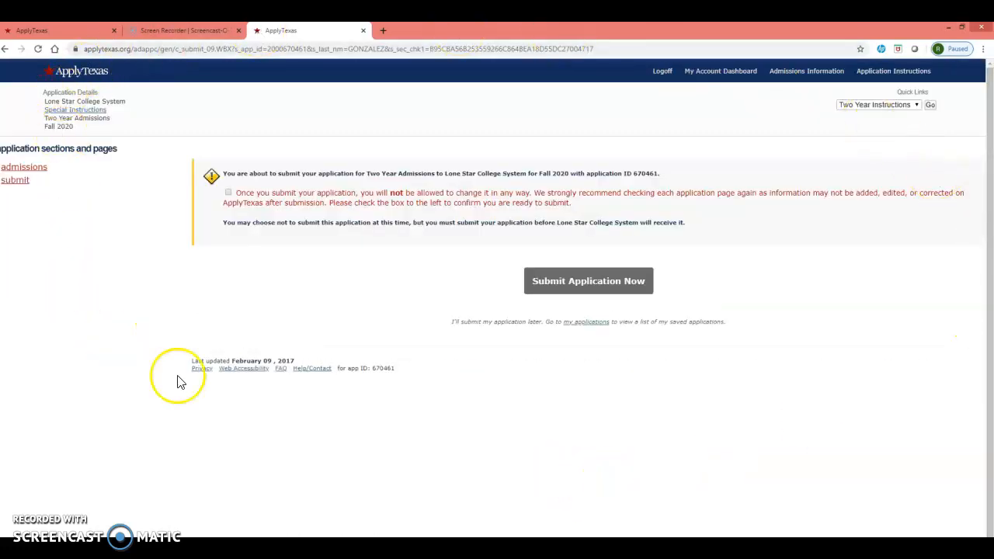
left_click(268, 203)
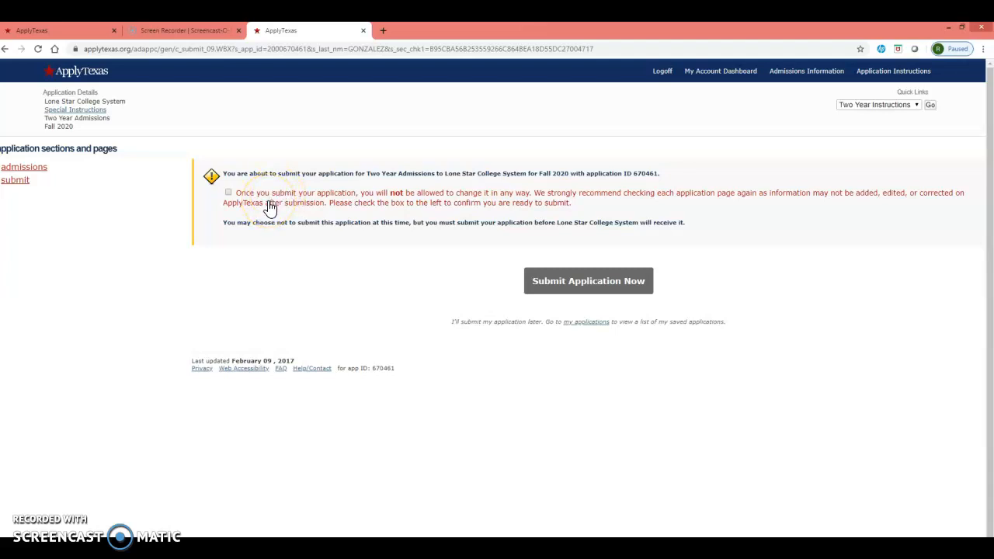